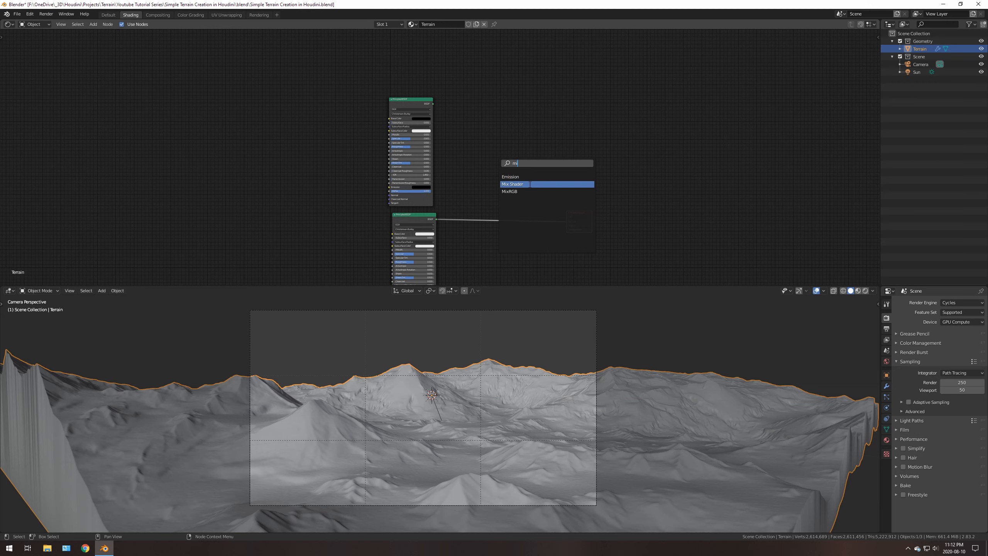
Step: Insert a Mix Shader between the lower Principled BSDF and the Material Output, and connect the upper Principled BSDF to its other shader input
left_click(530, 185)
left_click(512, 191)
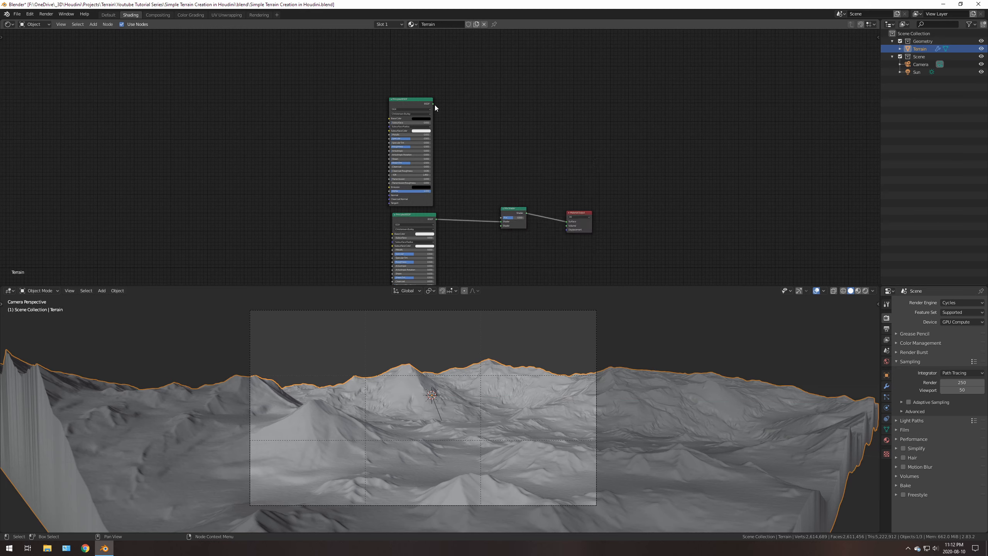
left_click_drag(434, 105, 578, 204)
scroll(506, 223, "up", 2)
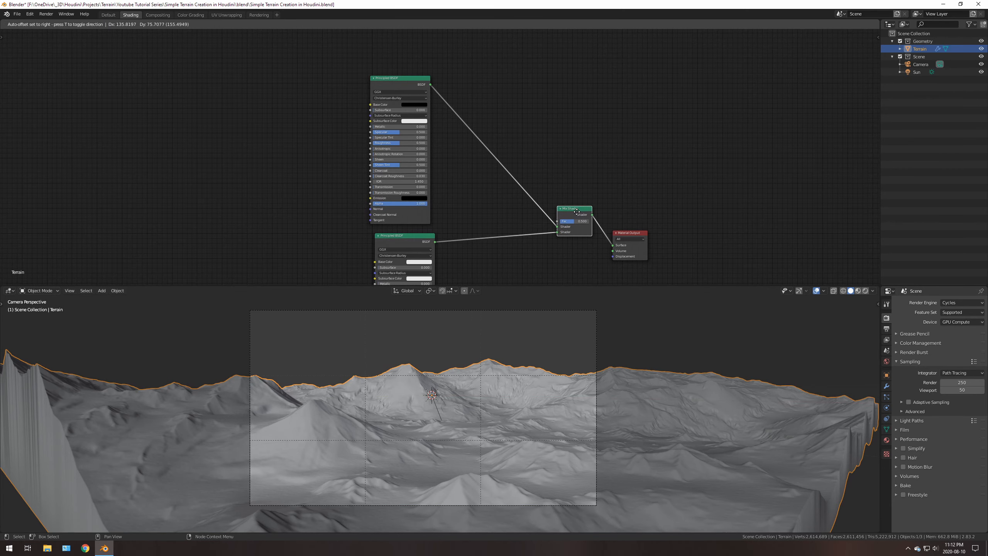
Step: Add an Image Texture node with Terrain_Alpha.tga and connect its color output to the Mix Shader's factor
key("shift+a")
left_click(520, 115)
type("image")
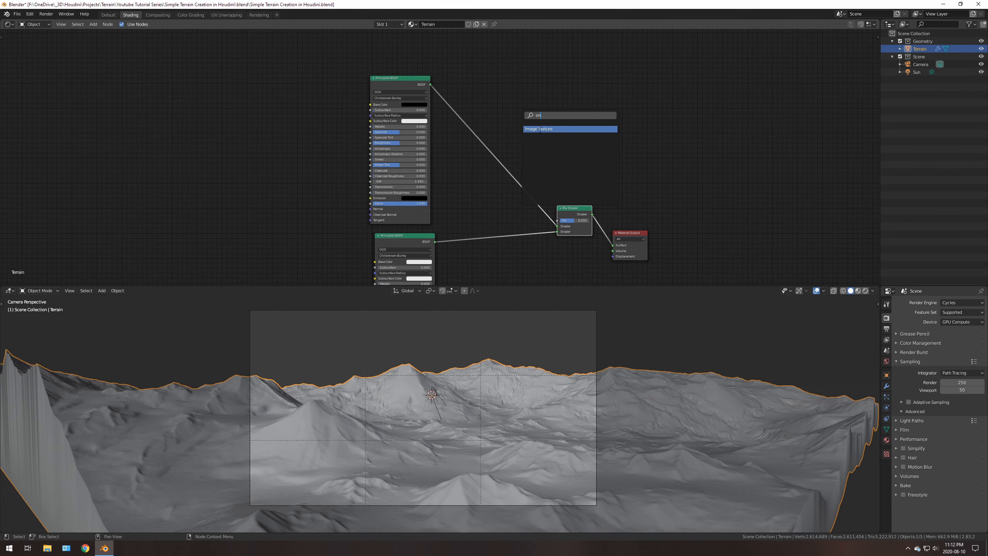
key("Return")
left_click_drag(560, 56, 557, 221)
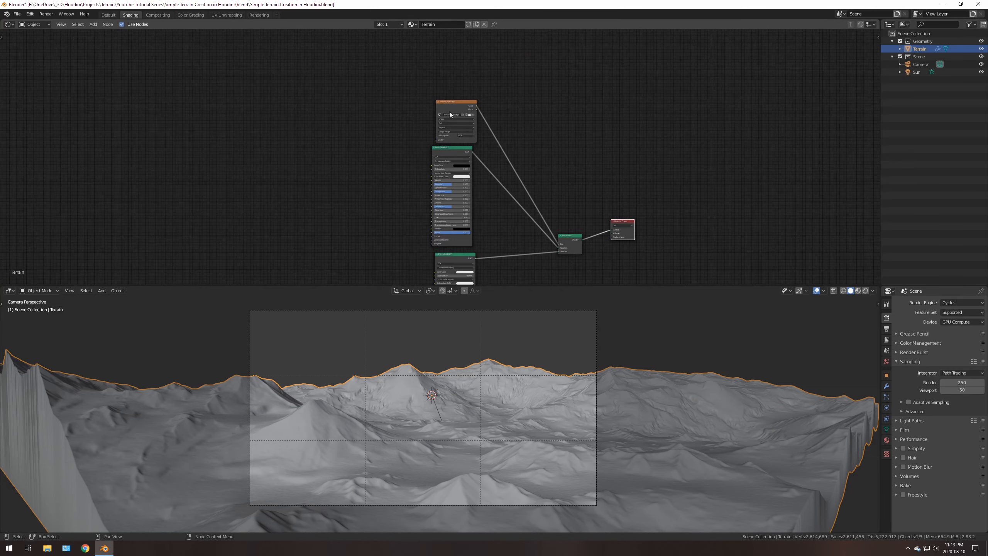
Step: Set the Terrain_Alpha.tga texture's color space to Non-Color
scroll(448, 92, "up", 4)
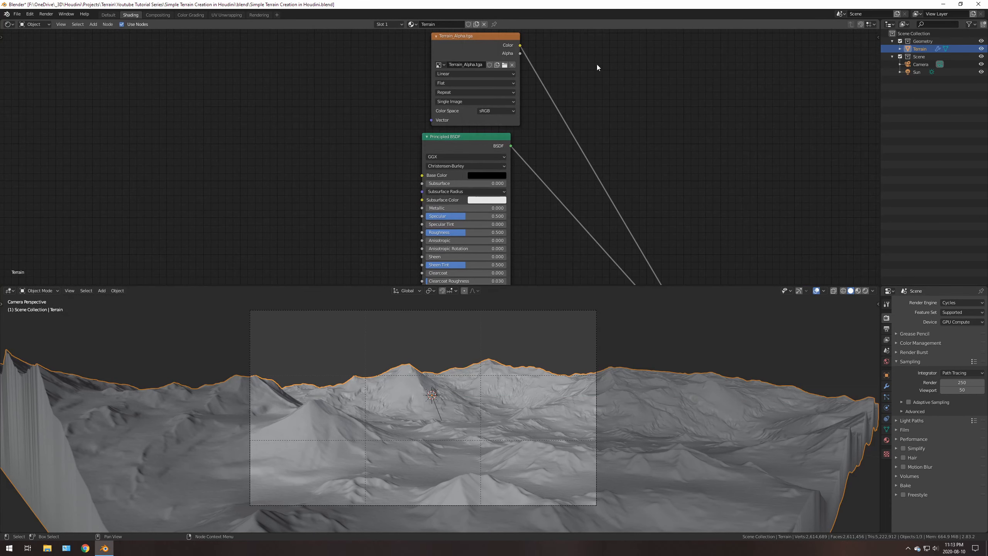
middle_click_drag(590, 63, 573, 162)
scroll(488, 174, "up", 2)
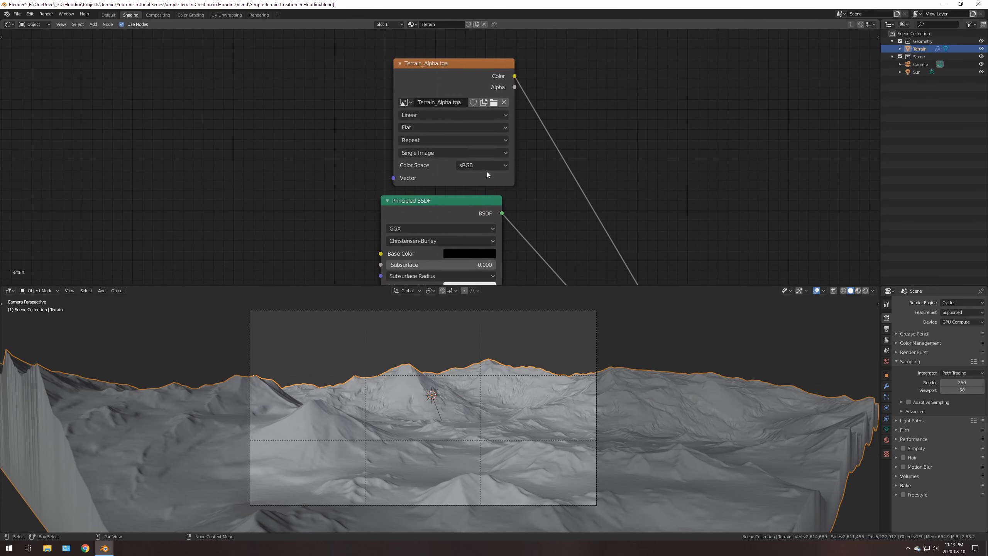
left_click(472, 167)
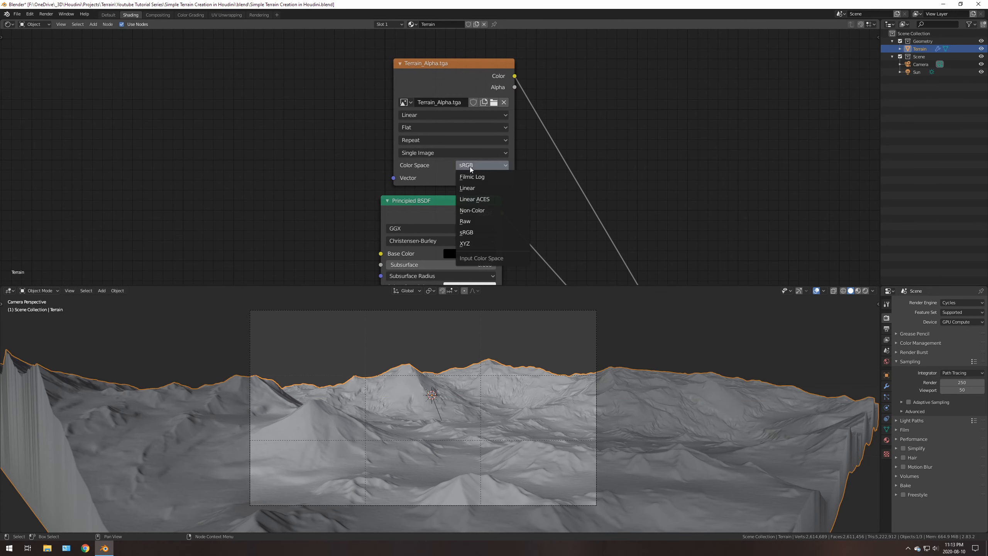
left_click(479, 211)
scroll(533, 159, "down", 4)
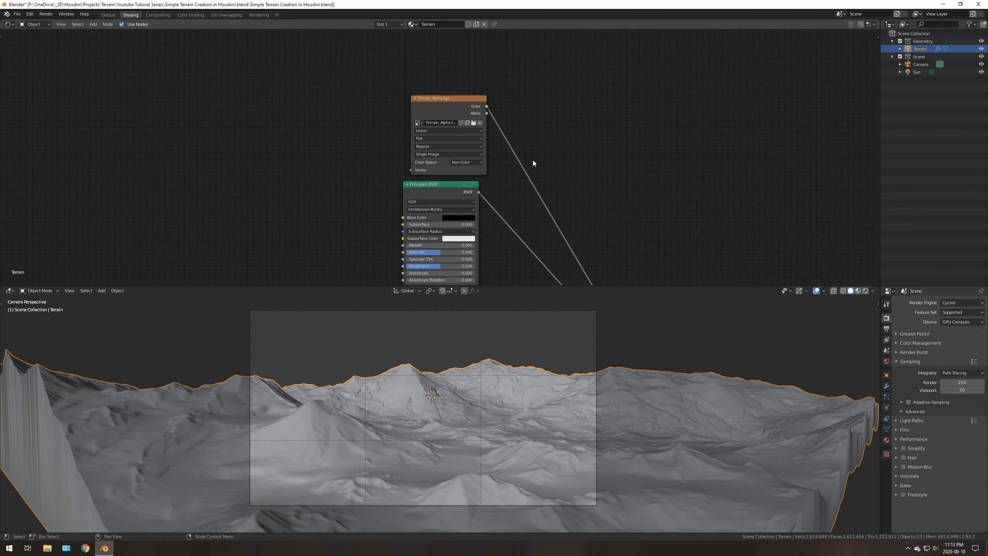
Step: Display the terrain in Material Preview shading, inspect the mask on the central peak up close, and return to the camera view
middle_click_drag(529, 161, 527, 66)
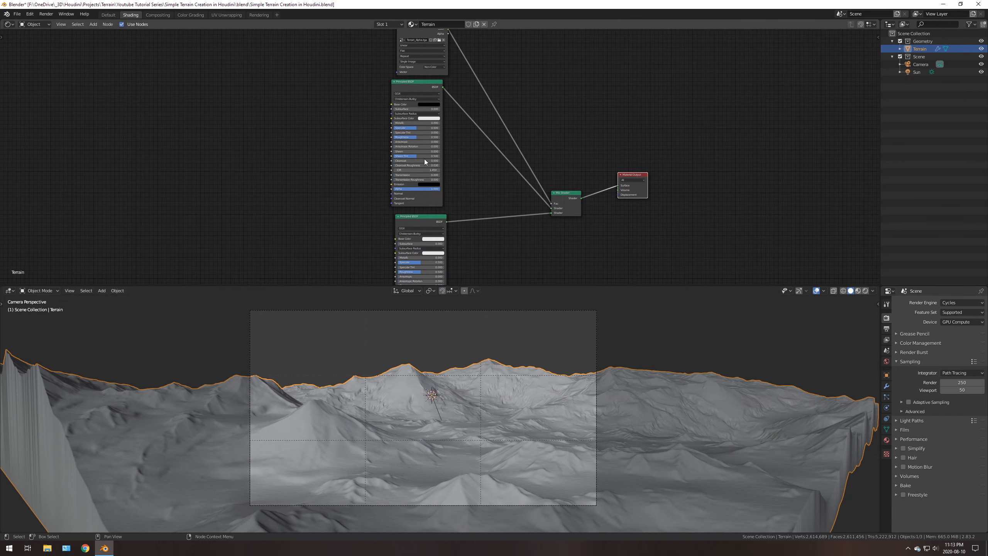
middle_click_drag(466, 397, 435, 391)
key("z")
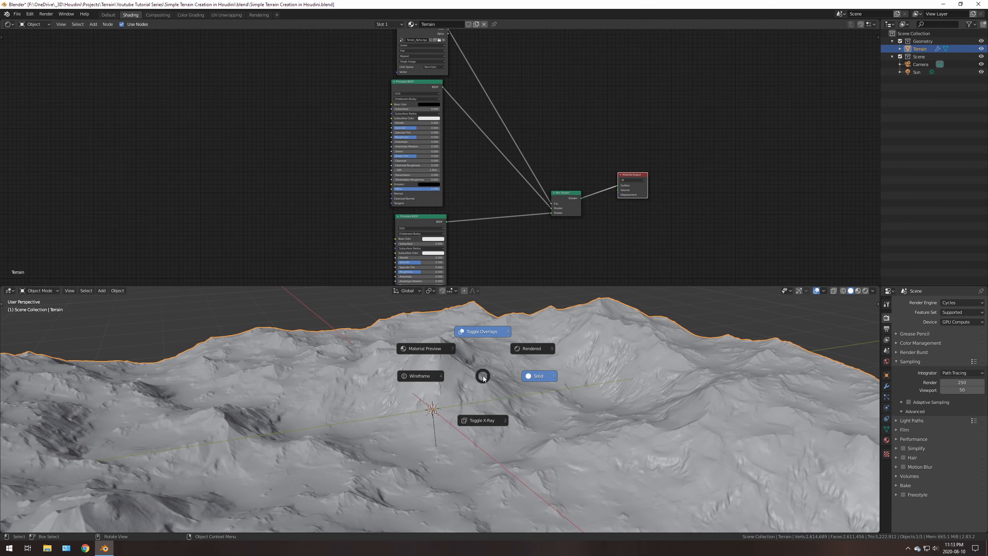
left_click(435, 352)
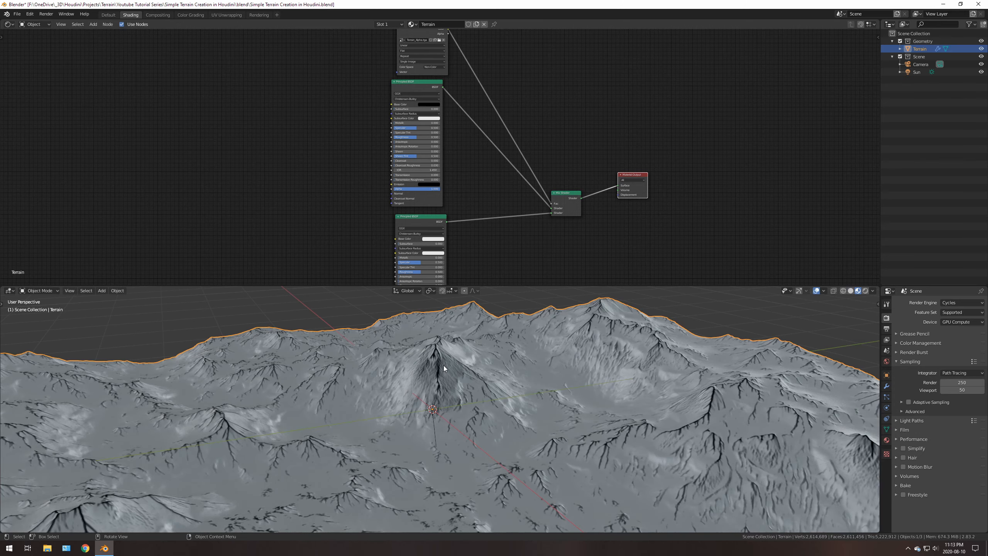
middle_click_drag(443, 366, 452, 394)
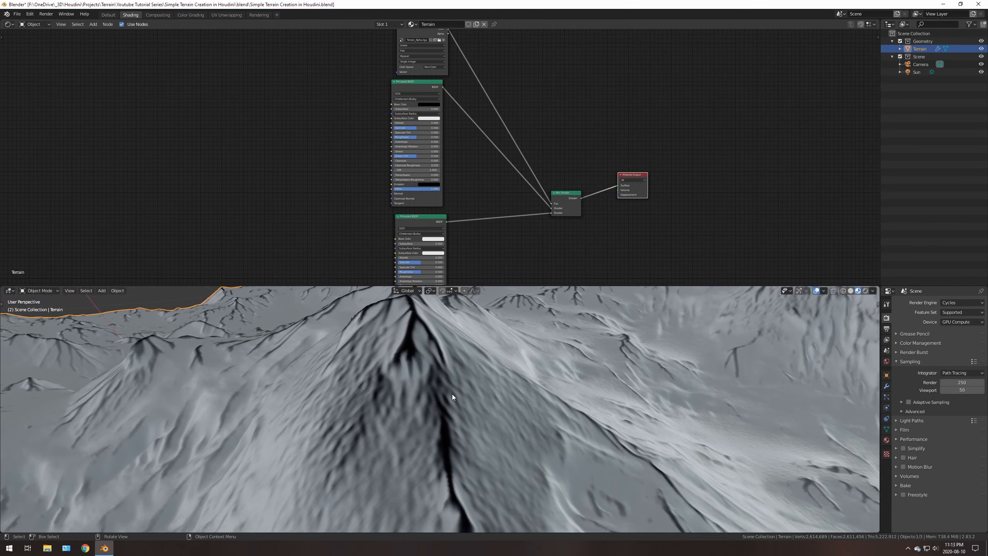
key("KP_0")
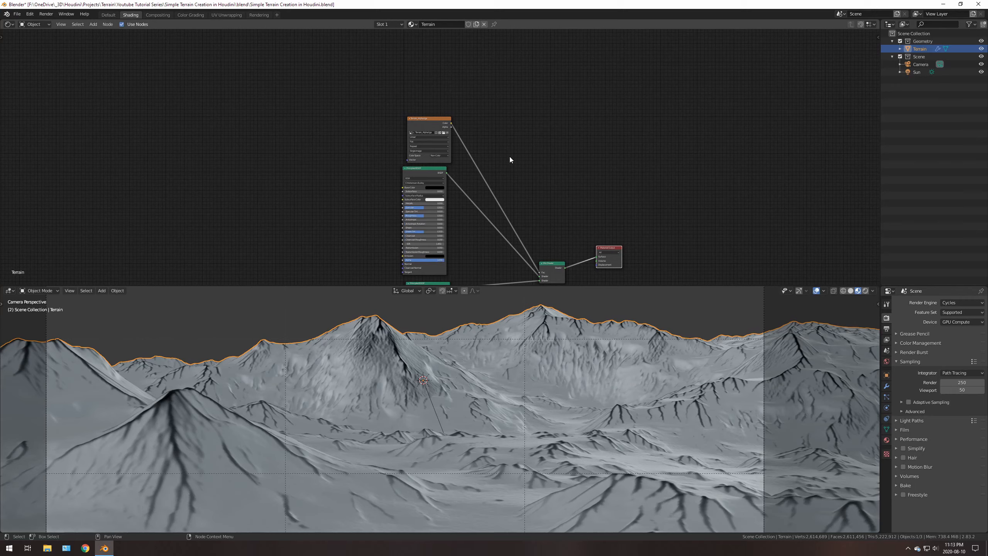
Step: Insert a ColorRamp node on the link between the Terrain_Alpha.tga texture and the Mix Shader's factor
scroll(502, 155, "up", 3)
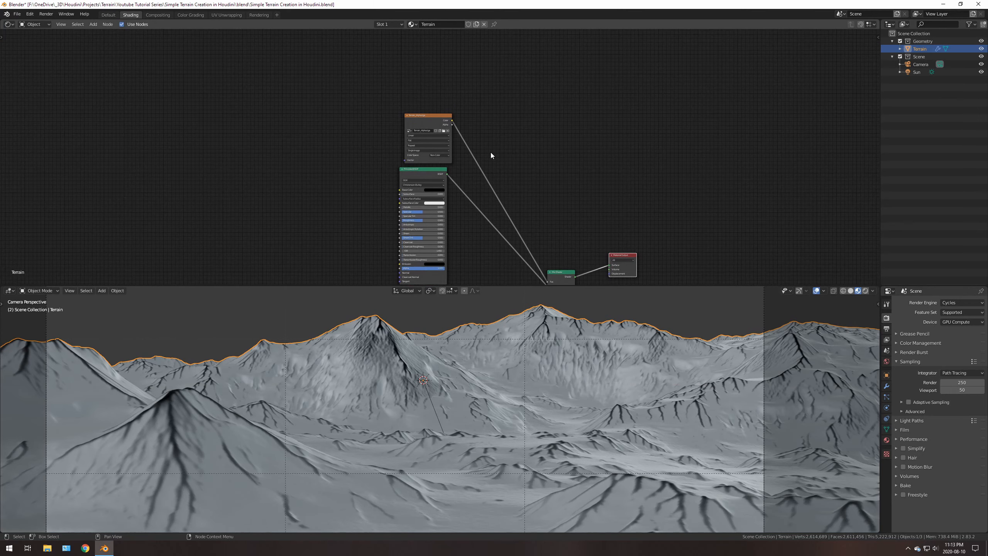
middle_click_drag(531, 156, 489, 123)
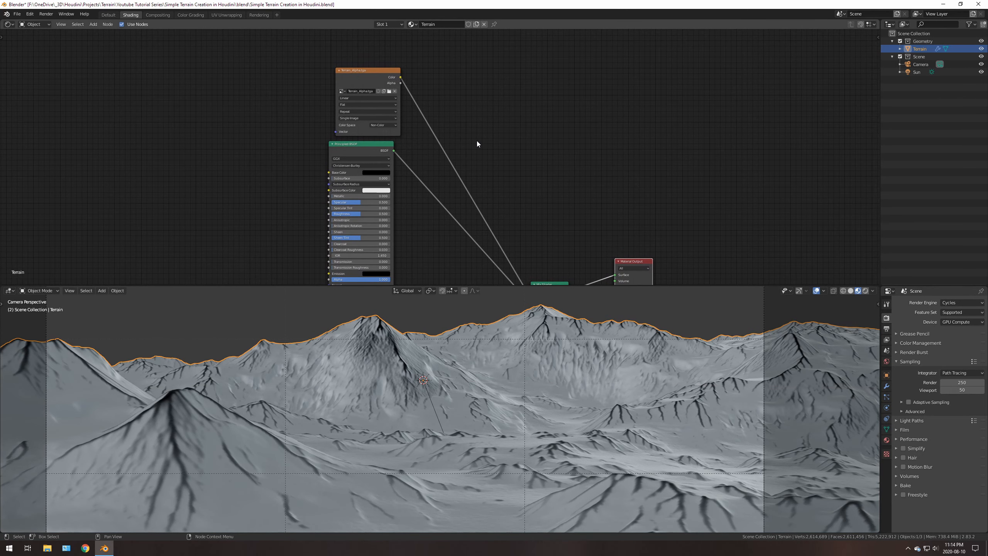
scroll(475, 140, "up", 2)
key("shift+a")
left_click(466, 130)
type("color")
key("Down")
key("Return")
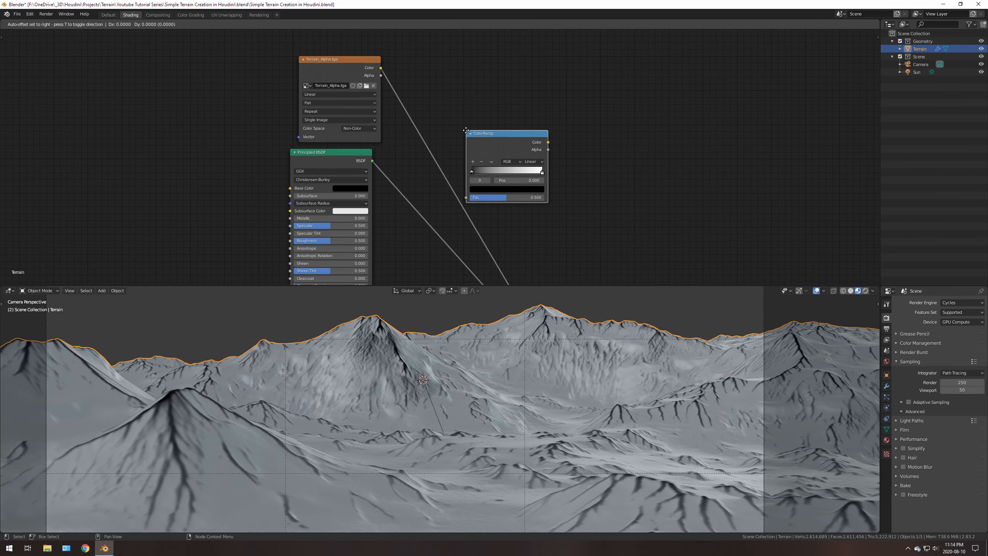
left_click(448, 131)
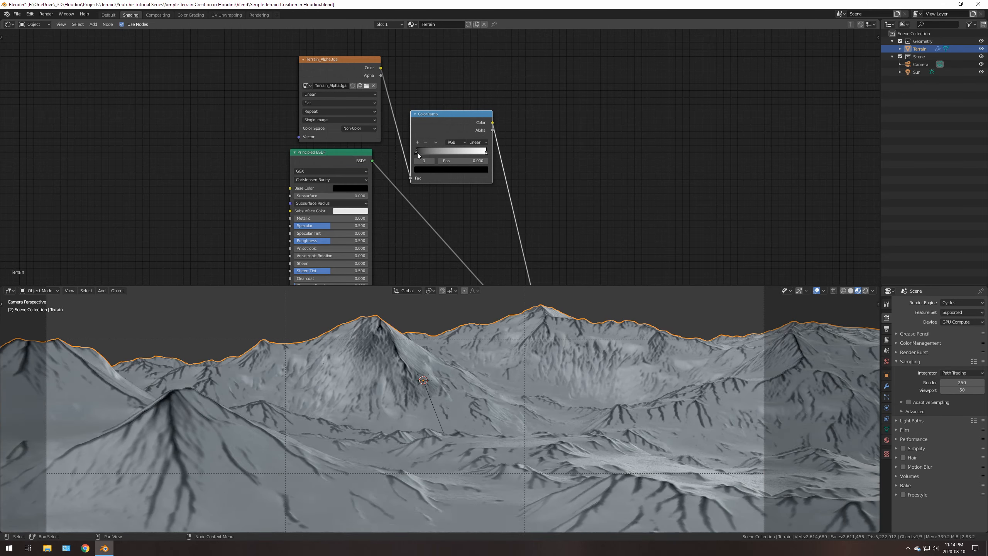
Step: Try moving the ColorRamp's black stop to about 0.56 to increase the mask's contrast
mouse_move(415, 152)
left_mouse_down()
mouse_move(478, 151)
mouse_move(414, 152)
left_mouse_up()
mouse_move(486, 153)
left_mouse_down()
mouse_move(432, 153)
mouse_move(488, 150)
left_mouse_up()
left_click_drag(415, 152, 458, 152)
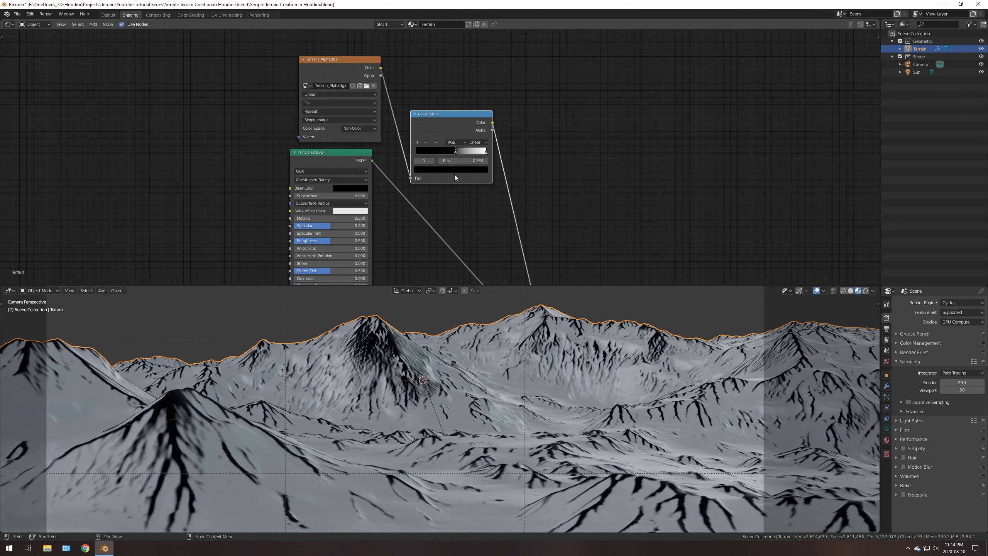
left_click(453, 169)
mouse_move(473, 108)
left_mouse_down()
mouse_move(473, 73)
mouse_move(473, 121)
left_mouse_up()
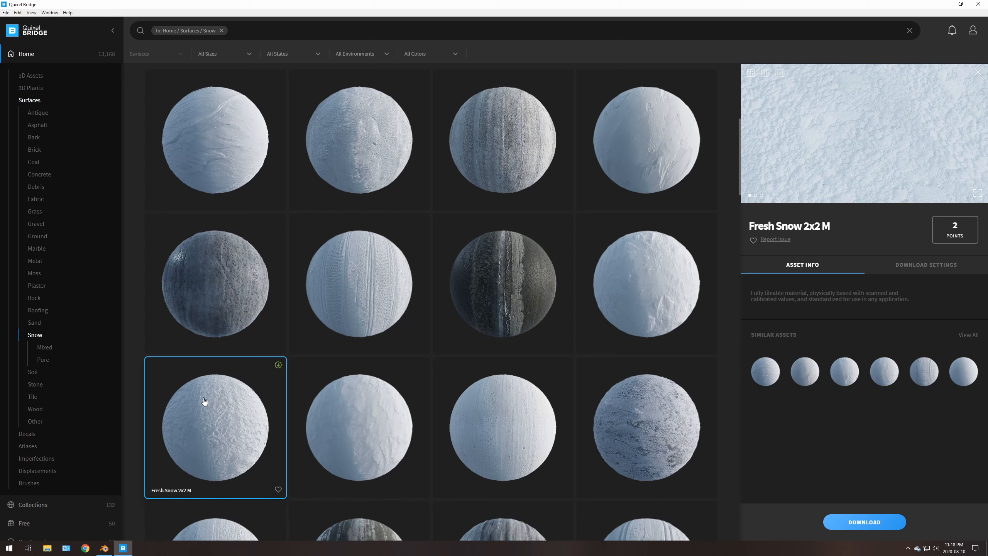
Step: In Quixel Bridge, look through the preview images of the Fresh Snow 2x2 M surface
left_click(756, 196)
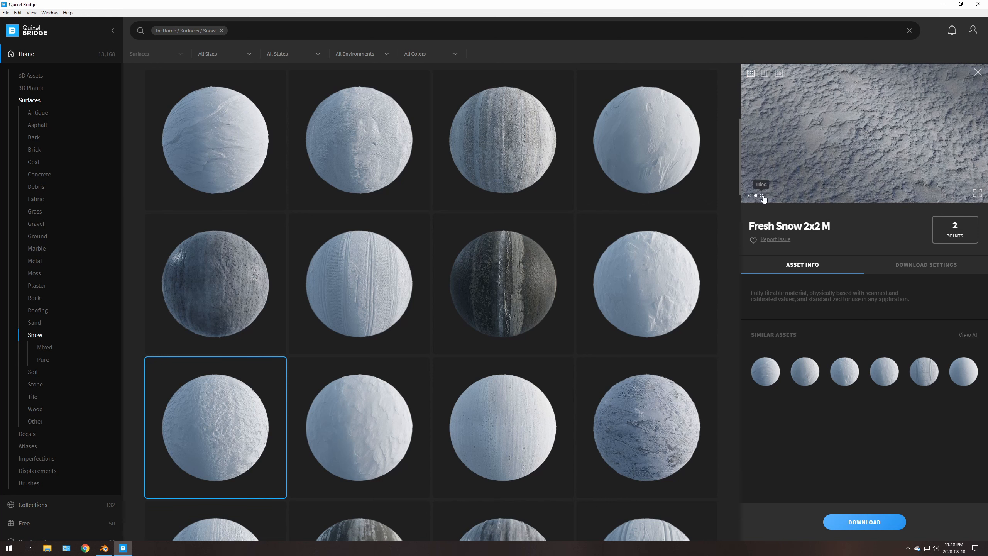
left_click(749, 196)
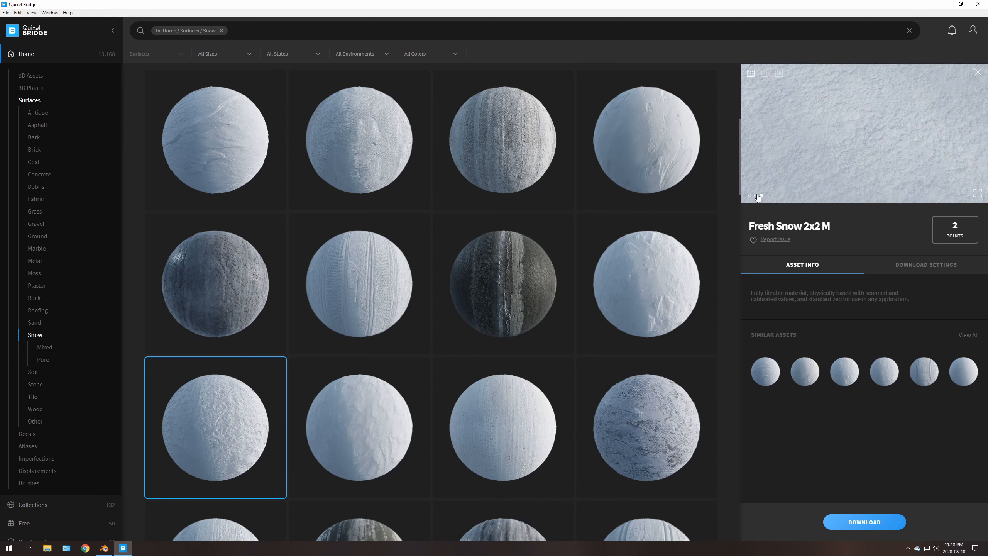
left_click(646, 278)
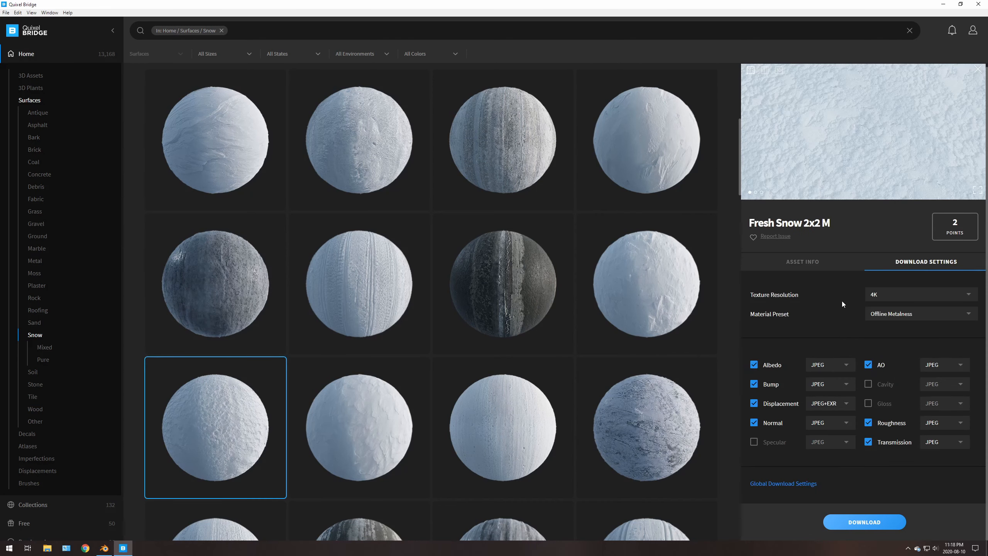
Step: Download the Fresh Snow 2x2 M surface at 4K with the Offline Metalness preset, keeping Blender as the export target
left_click(877, 295)
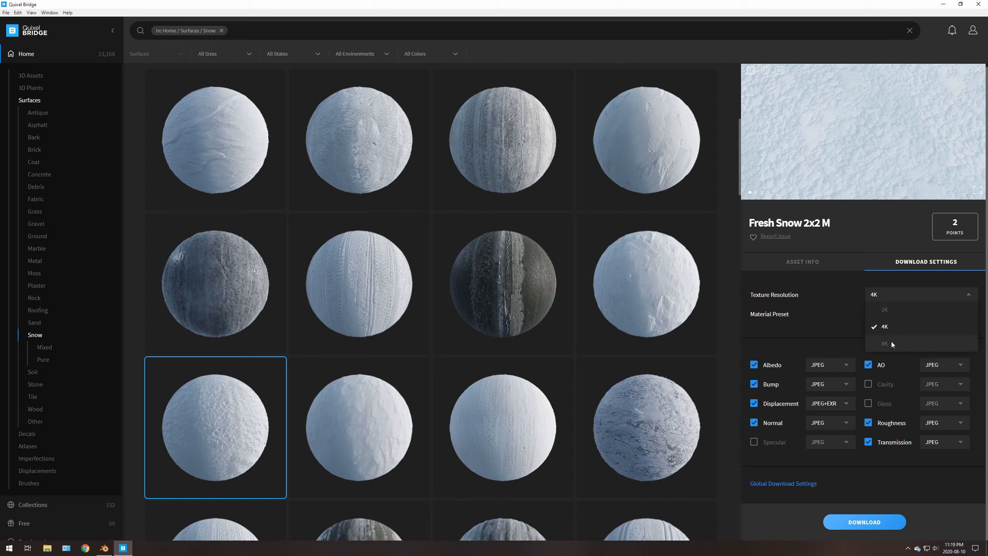
left_click(887, 297)
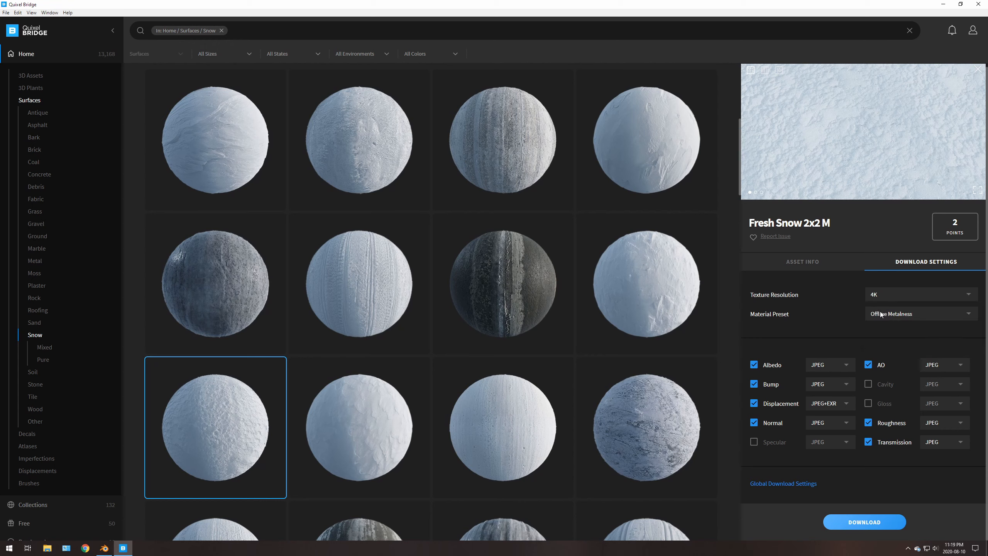
left_click(879, 315)
left_click(906, 396)
left_click(869, 524)
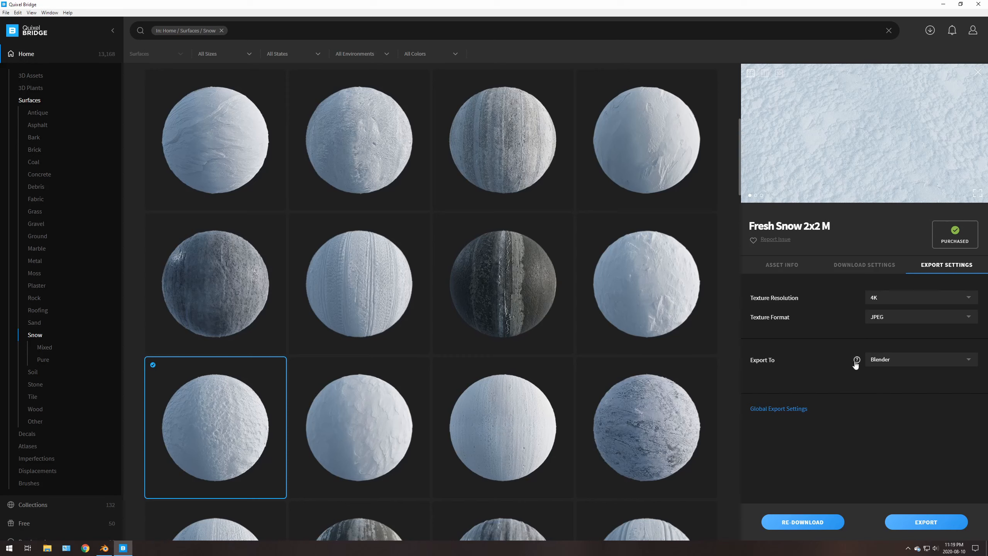
left_click(896, 360)
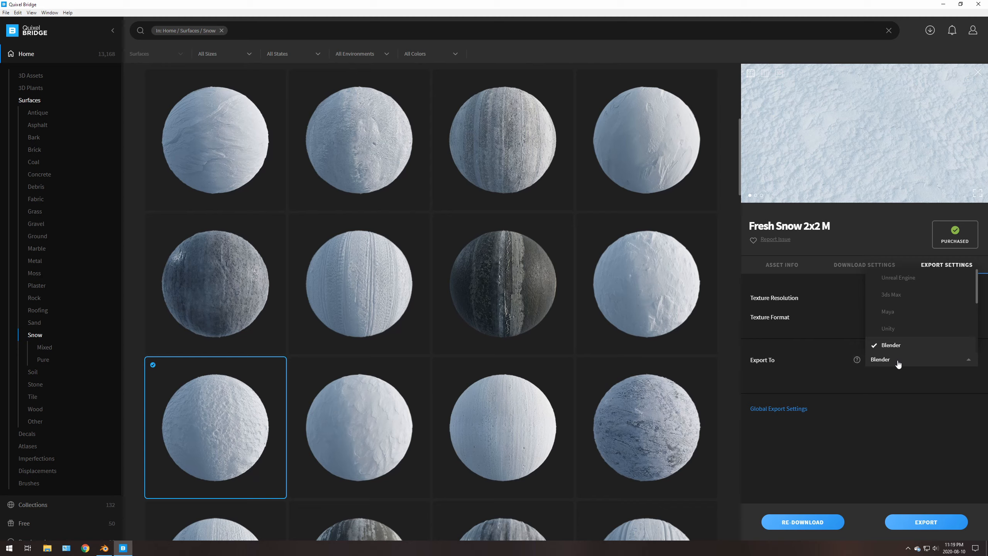
left_click(897, 364)
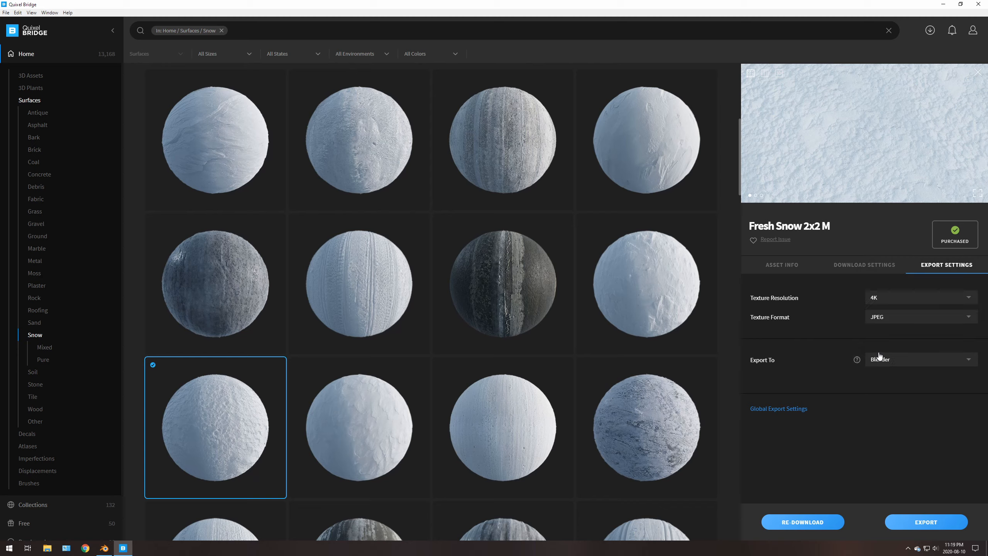
Step: Switch to Blender and clear the node selection in the Terrain material
left_click(104, 548)
mouse_move(124, 551)
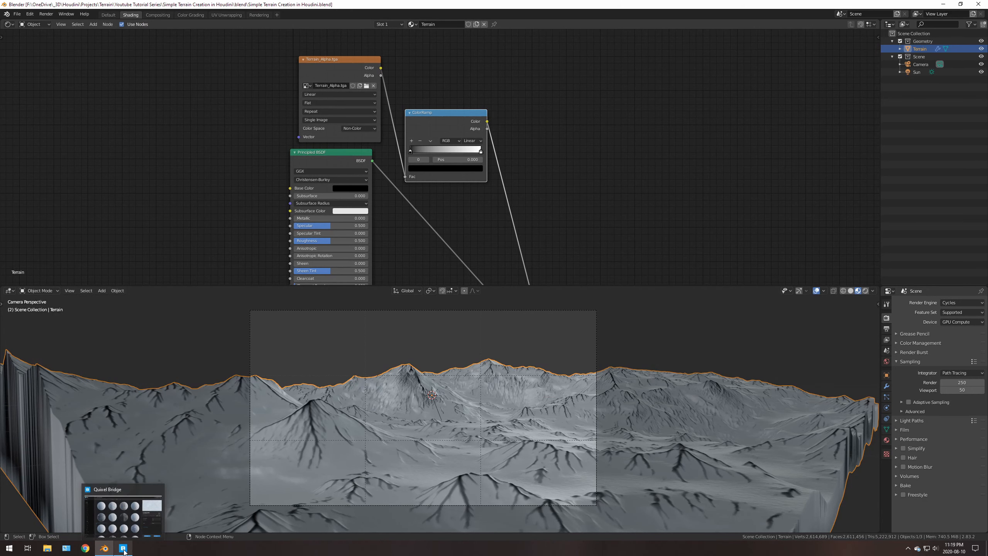
left_click(243, 168)
left_click(320, 156)
left_click(255, 167)
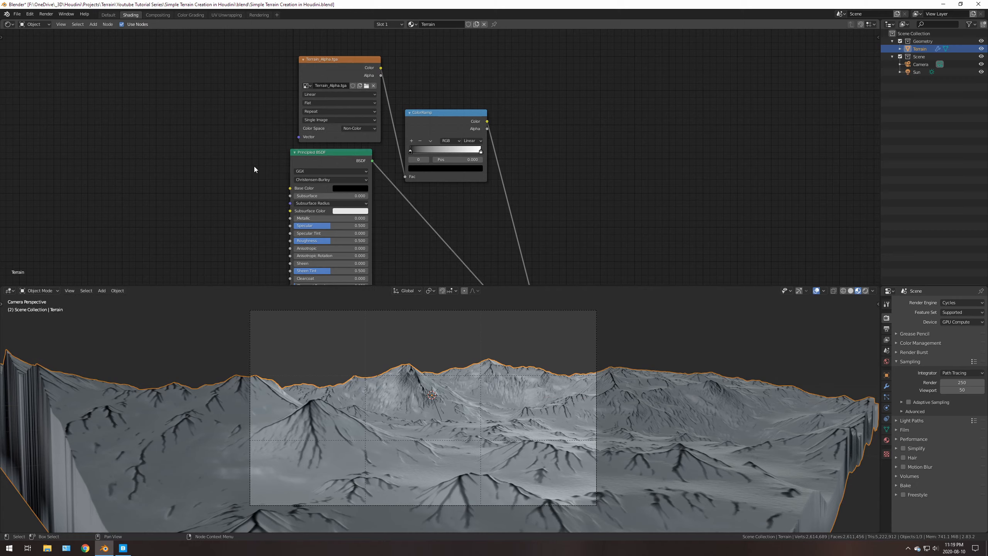
Step: Return to Quixel Bridge, review the download settings, and export the Fresh Snow 2x2 M surface to Blender with 4K JPEG textures
left_click(124, 548)
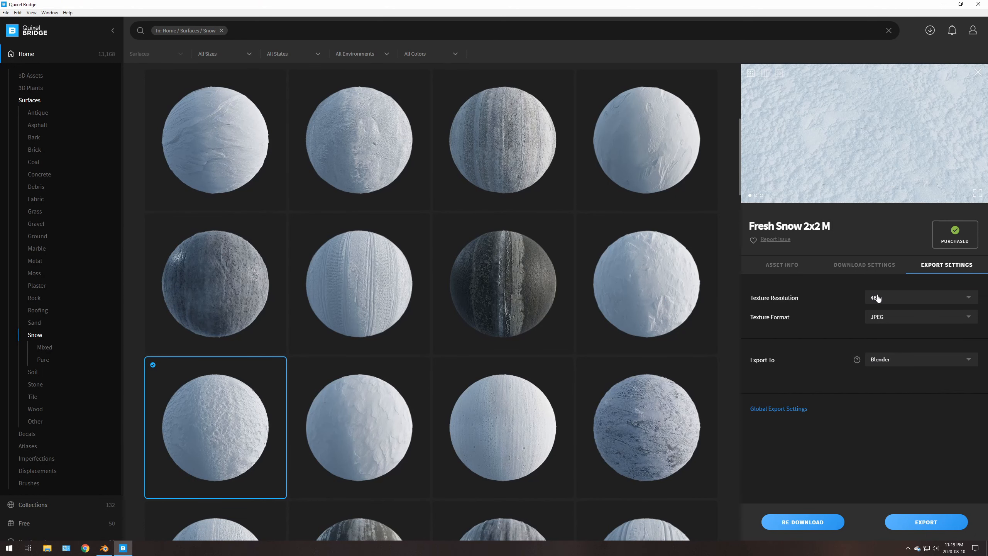
left_click(864, 265)
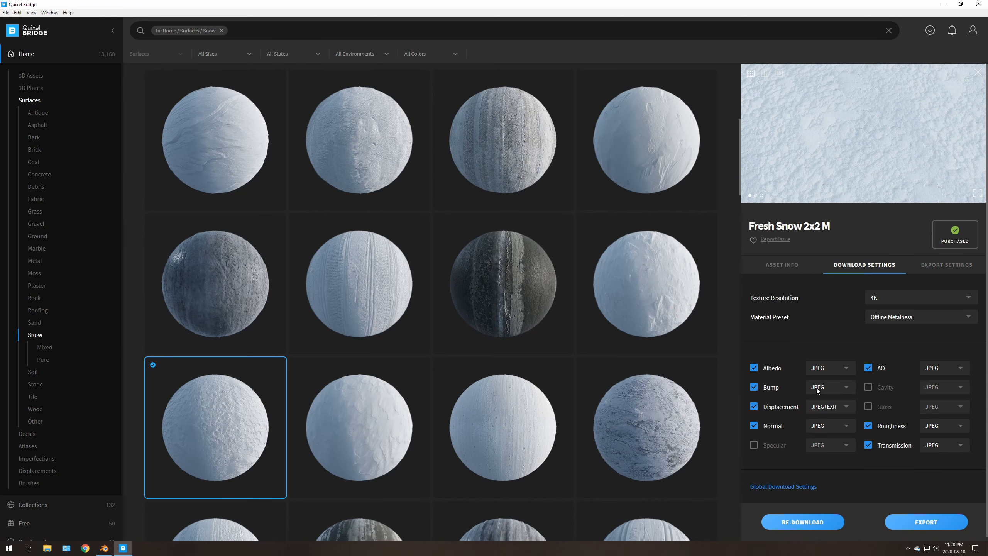
left_click(943, 265)
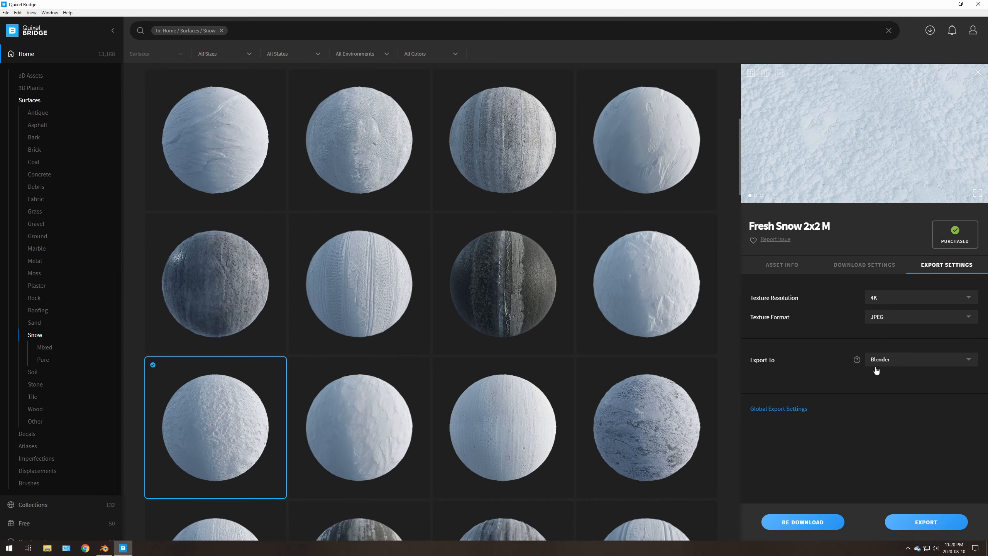
left_click(926, 521)
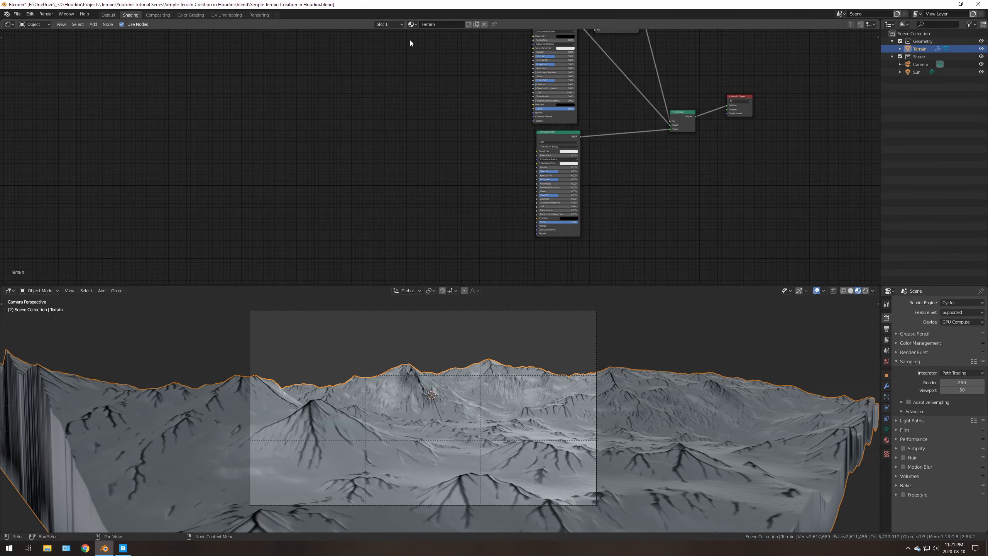
Step: In Blender, assign the imported Fresh_Snow_2x2 material to the Terrain object
left_click(412, 25)
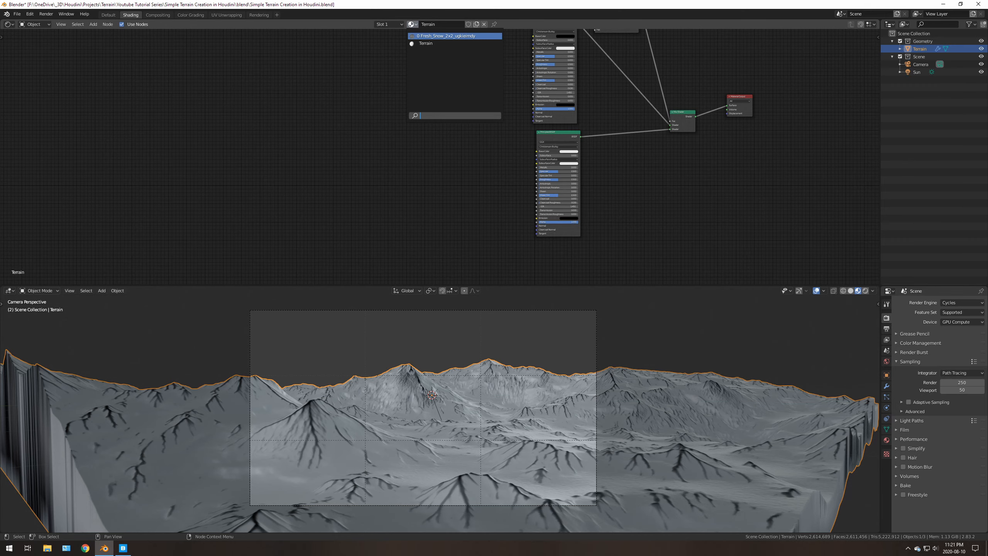
left_click(448, 36)
middle_click_drag(588, 240, 666, 139)
left_click(312, 222)
scroll(312, 222, "down", 1)
scroll(313, 221, "down", 2)
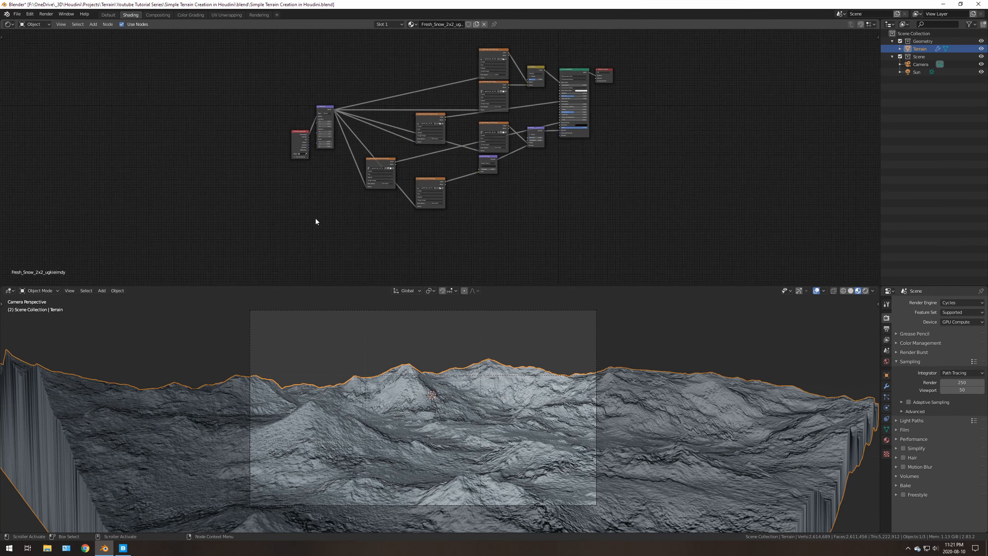
Step: Transfer the Fresh_Snow_2x2 shader nodes, without the material output, into the Terrain material beside its existing Principled BSDF
mouse_move(263, 242)
left_mouse_down()
mouse_move(447, 160)
mouse_move(565, 68)
left_mouse_up()
key("x")
left_click(413, 26)
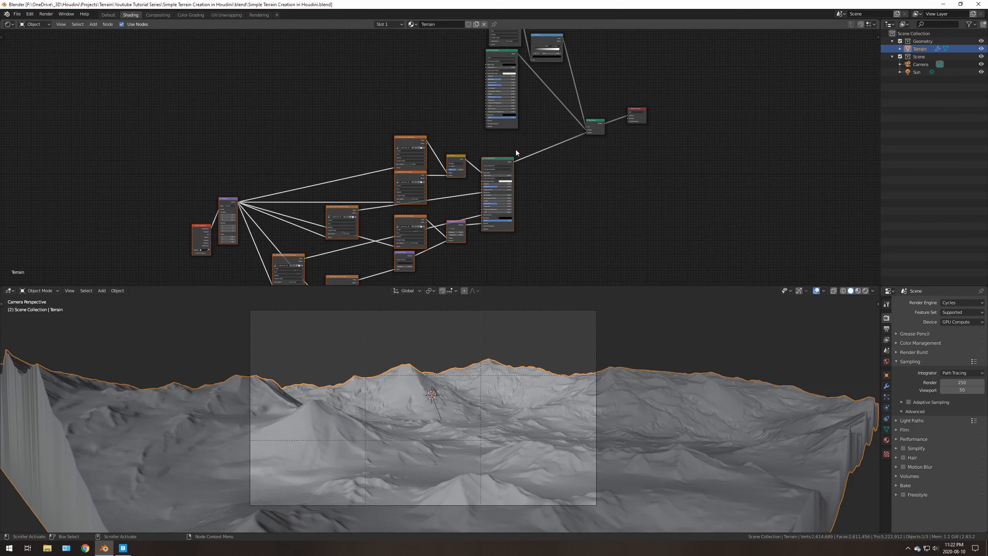
scroll(516, 153, "up", 4)
left_click(511, 164)
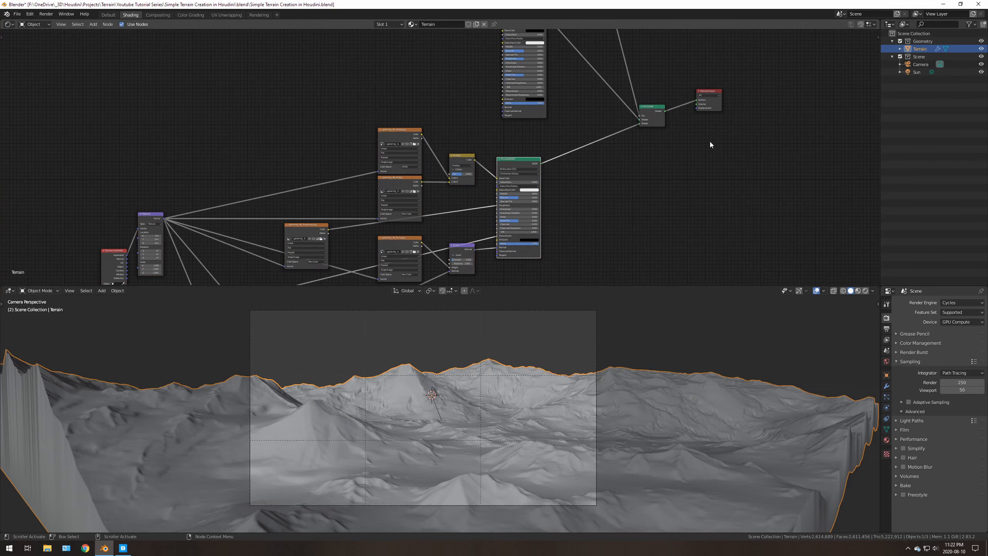
Step: Examine the snow textures' Mapping node scale and how the snow surface tiles across the terrain in the camera view
middle_click_drag(638, 118, 545, 173)
scroll(607, 175, "up", 4)
scroll(631, 183, "down", 2)
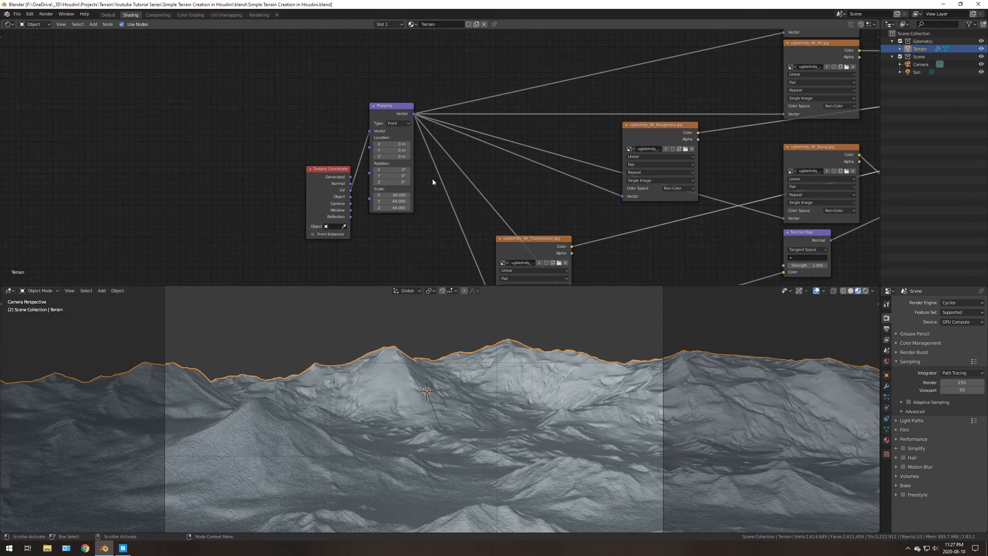
left_click(375, 105)
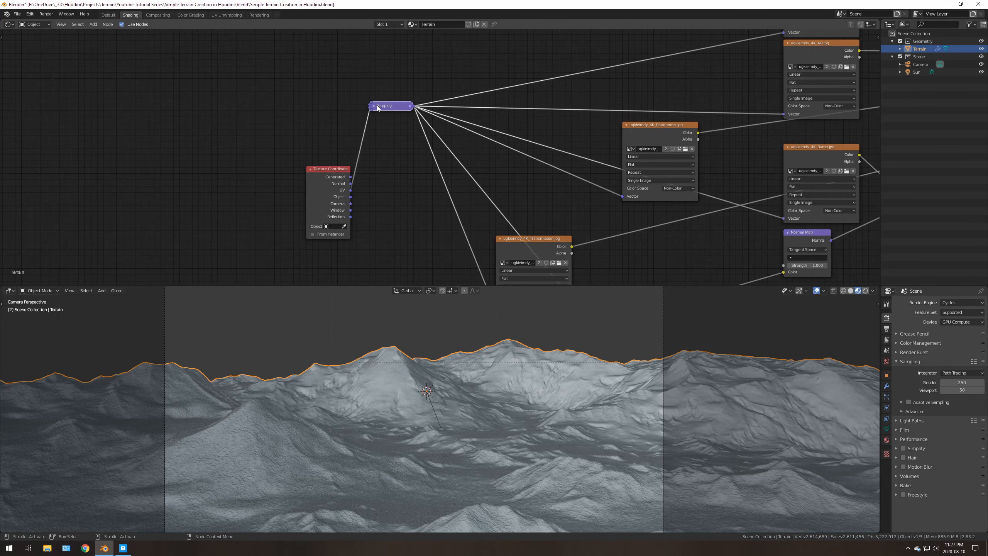
left_click(373, 106)
left_click(393, 123)
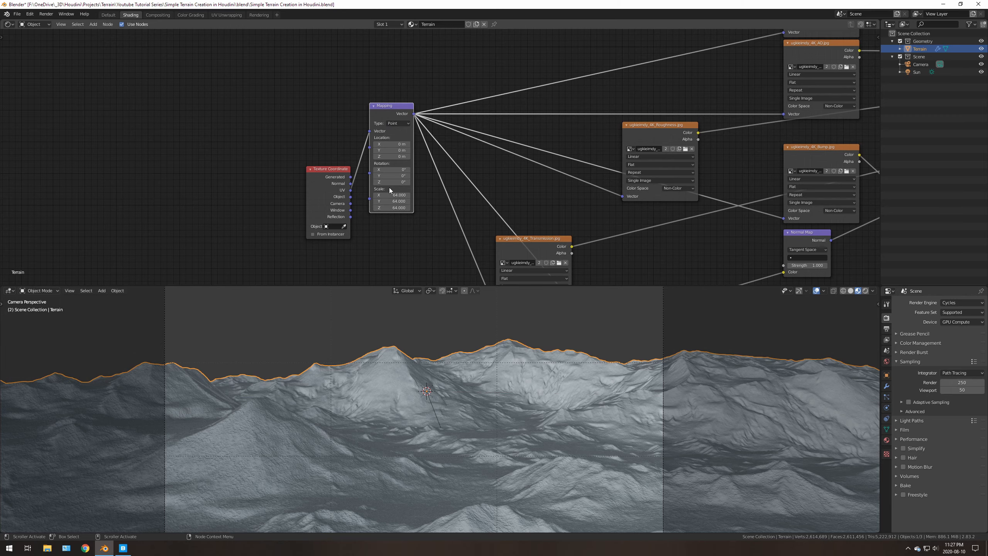
middle_click_drag(418, 393, 440, 354)
scroll(453, 357, "up", 3)
scroll(454, 348, "up", 3)
key("KP_0")
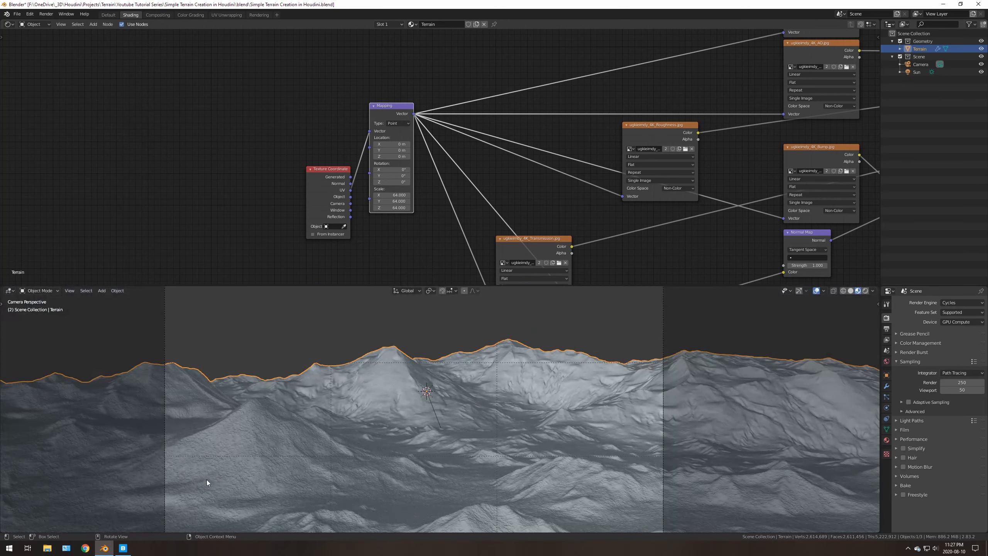
scroll(487, 153, "down", 3)
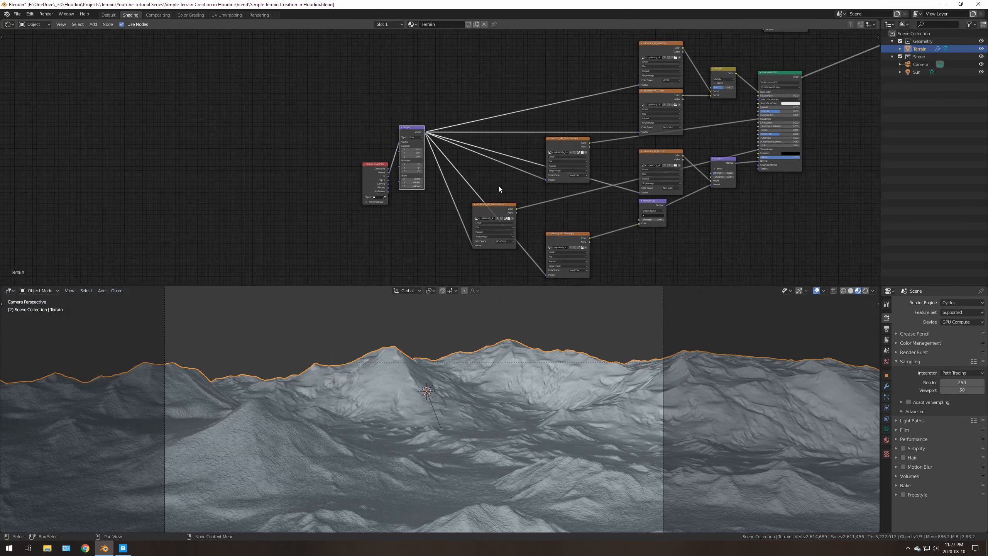
middle_click_drag(498, 186, 403, 132)
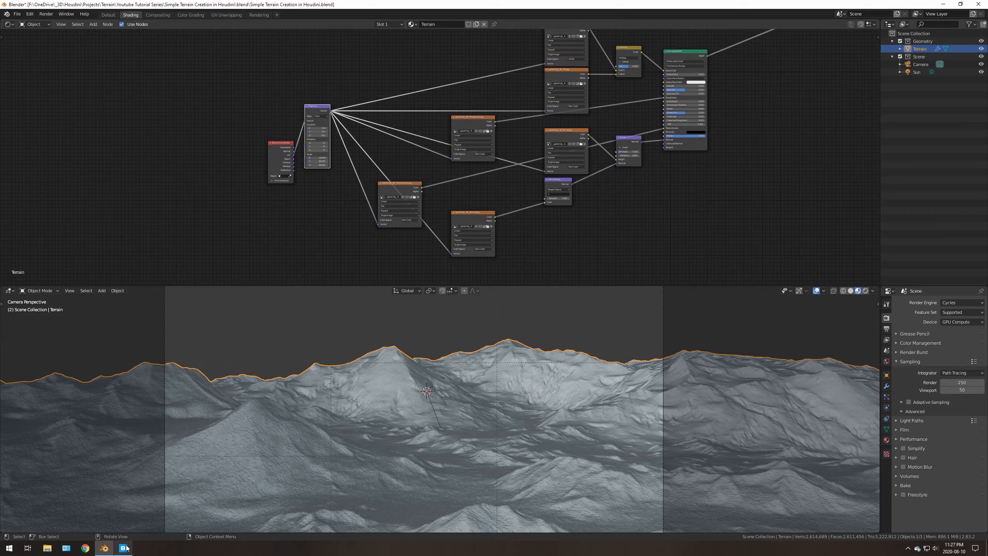
Step: Switch to Quixel Bridge, compare the snow surfaces, and export Fresh Windswept Snow 4x4 M to Blender with 4K JPEG textures
left_click(123, 548)
scroll(505, 278, "down", 5)
left_click(568, 278)
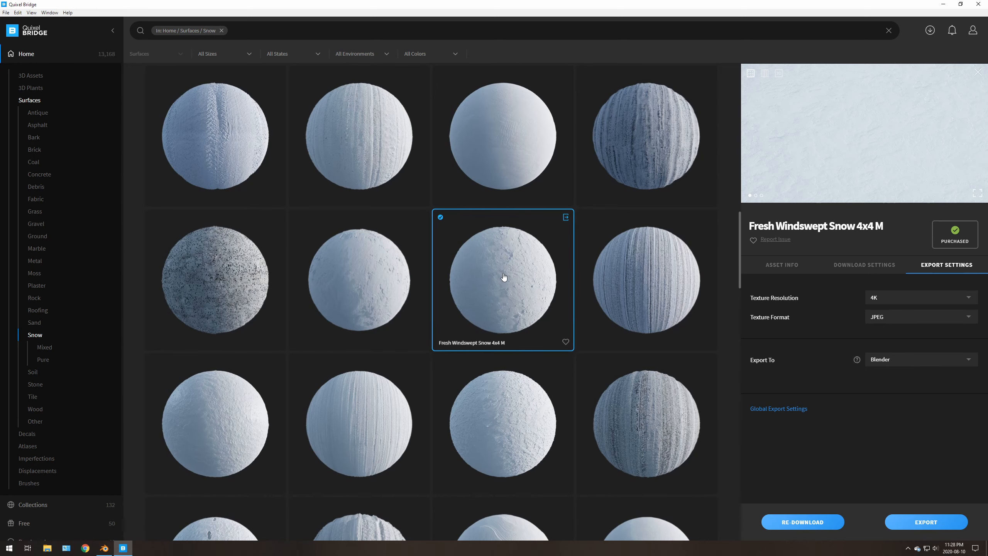
scroll(504, 277, "up", 6)
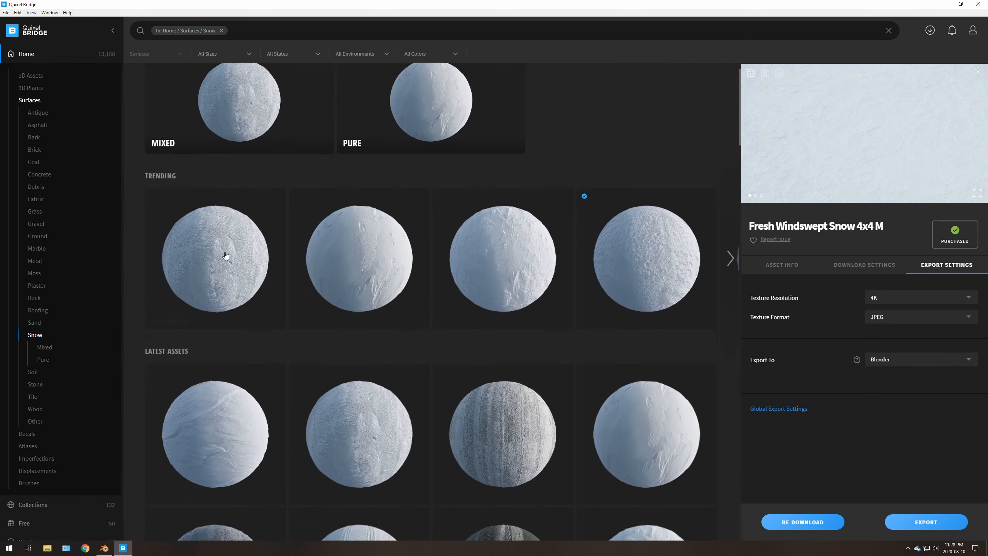
scroll(224, 312, "down", 3)
left_click(199, 452)
scroll(486, 362, "down", 5)
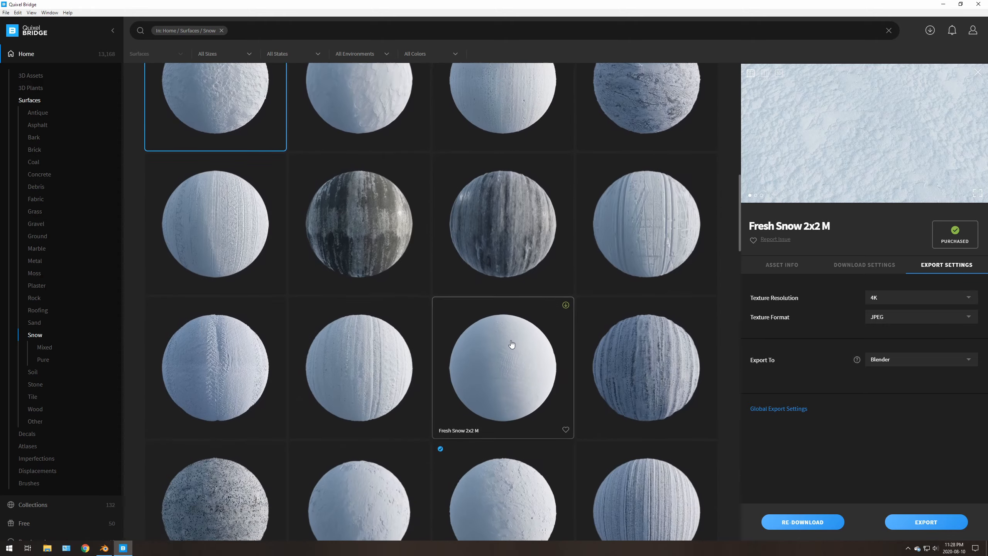
scroll(512, 344, "down", 4)
left_click(499, 295)
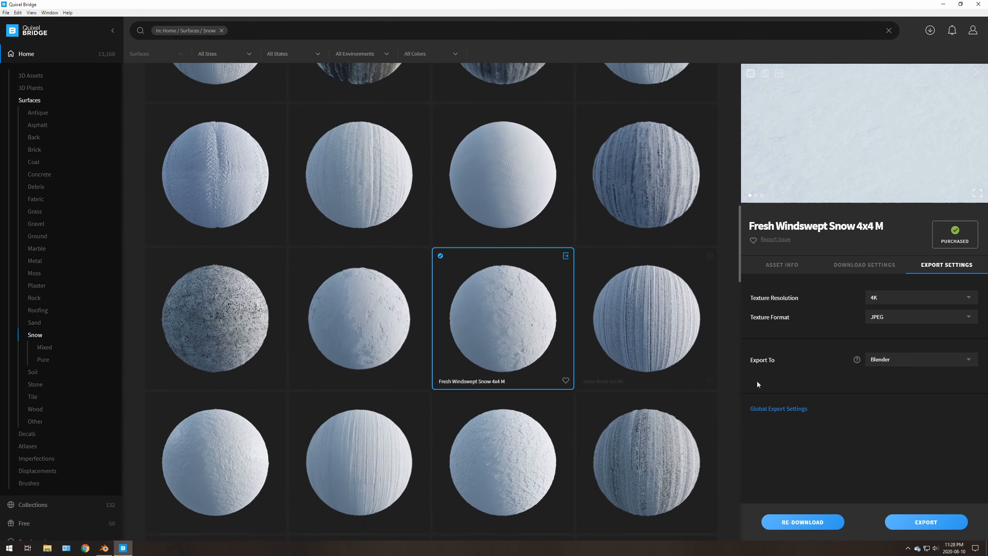
left_click(928, 522)
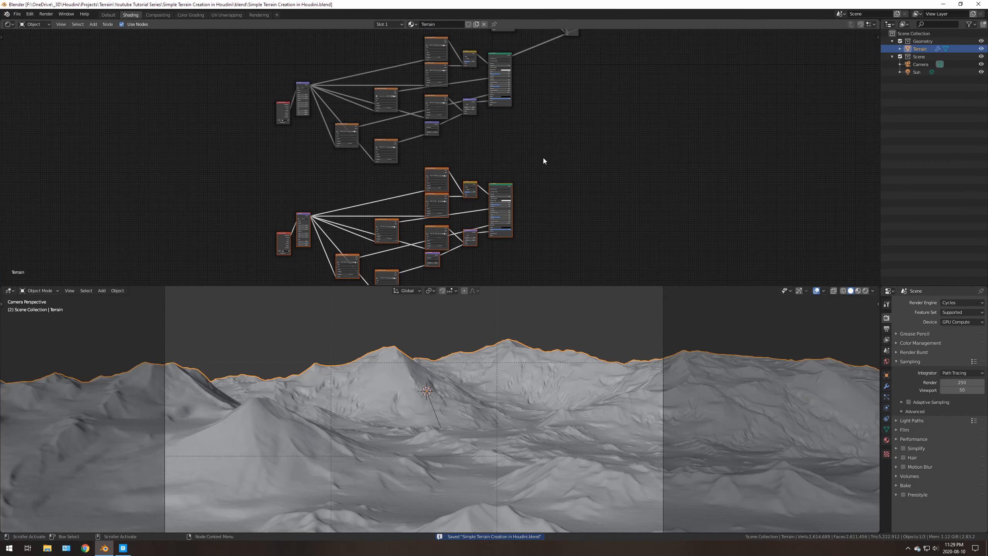
Step: In Blender, duplicate the Mix Shader below the original and connect the two snow Principled BSDFs to its shader inputs
scroll(543, 161, "up", 5)
left_click(525, 73)
key("shift+d")
left_click(520, 189)
left_click_drag(440, 115, 512, 199)
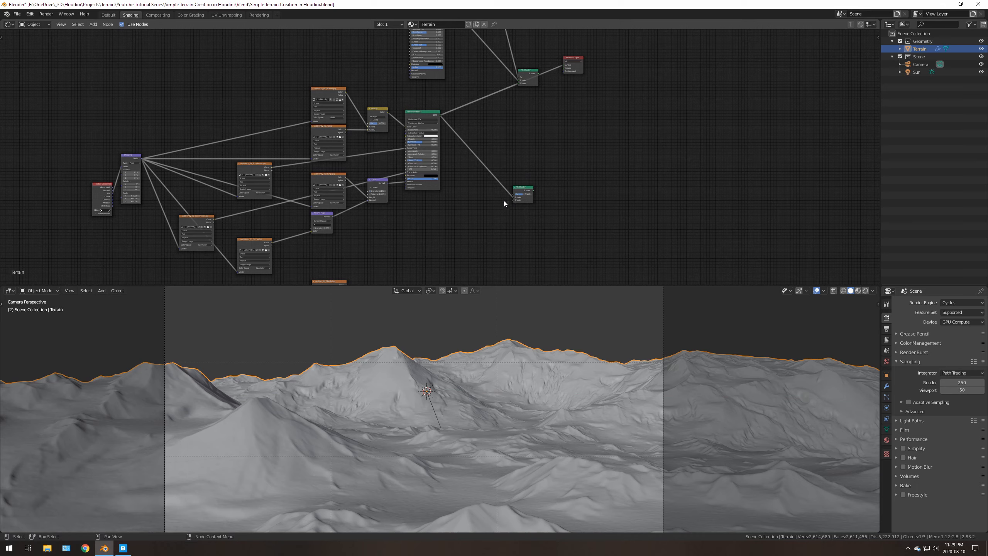
middle_click_drag(504, 200, 514, 84)
left_click_drag(452, 192, 525, 83)
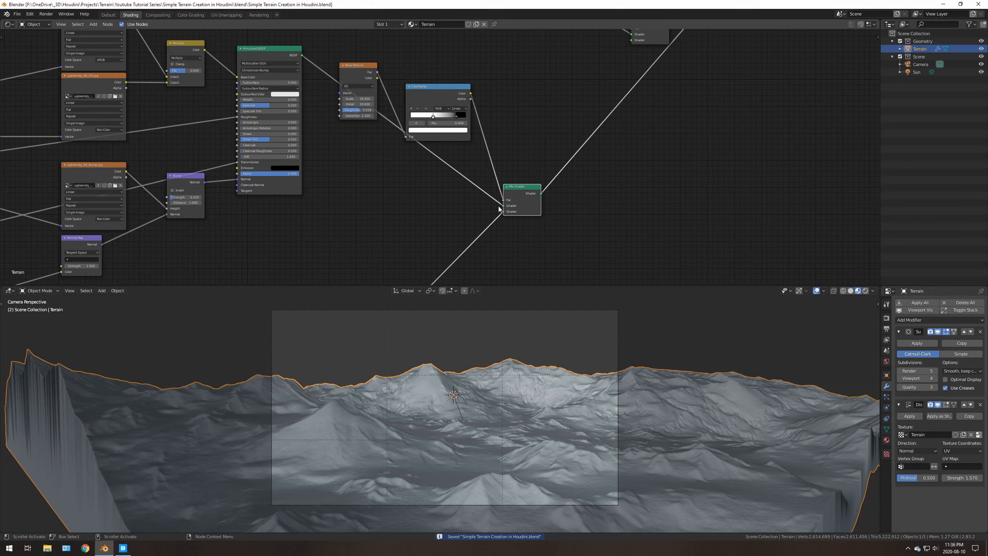
Step: Examine the Noise Texture settings and both ColorRamp stops that drive the factor of the snow Mix Shader
middle_click_drag(450, 219, 493, 239)
scroll(482, 169, "up", 1)
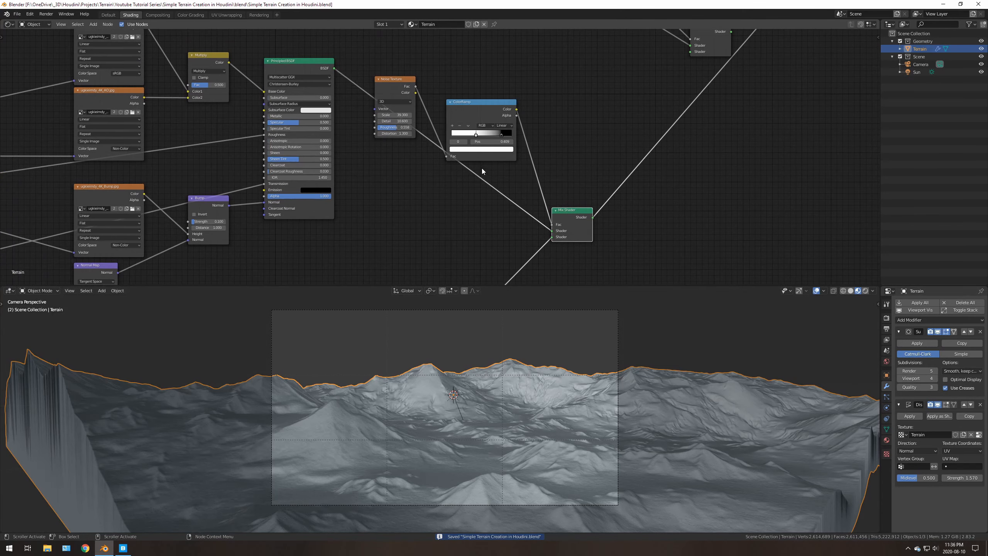
middle_click_drag(564, 100, 568, 112)
scroll(477, 121, "up", 3)
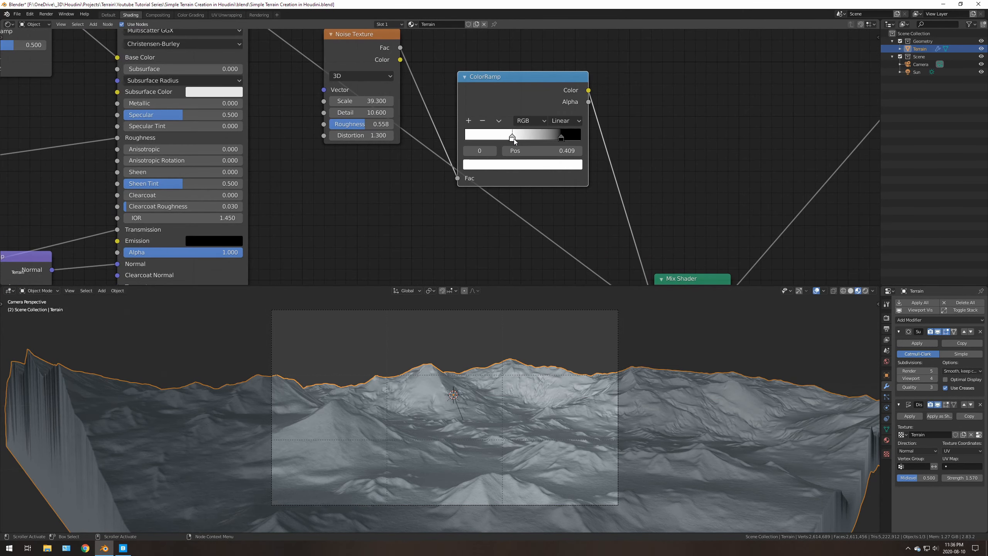
left_click(560, 138)
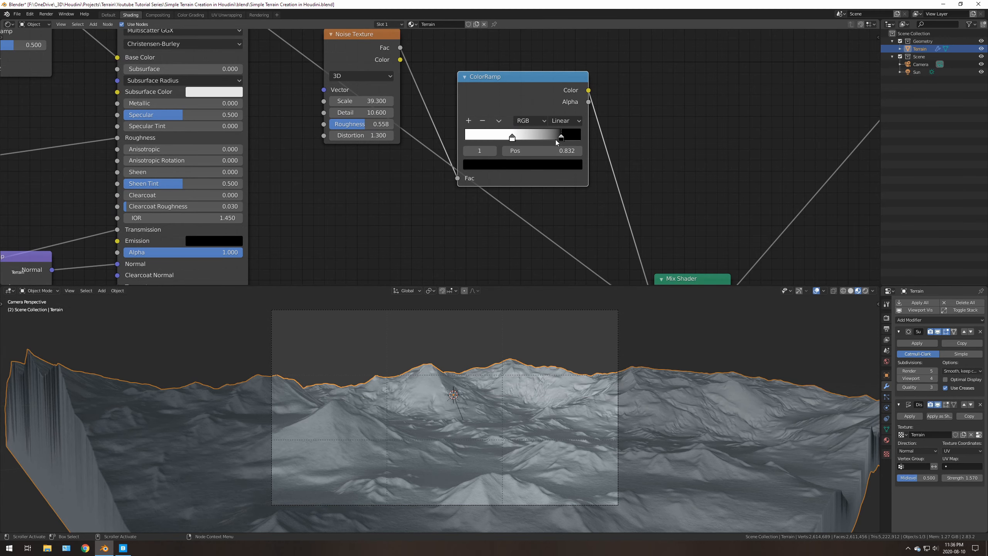
middle_click_drag(557, 142, 607, 219)
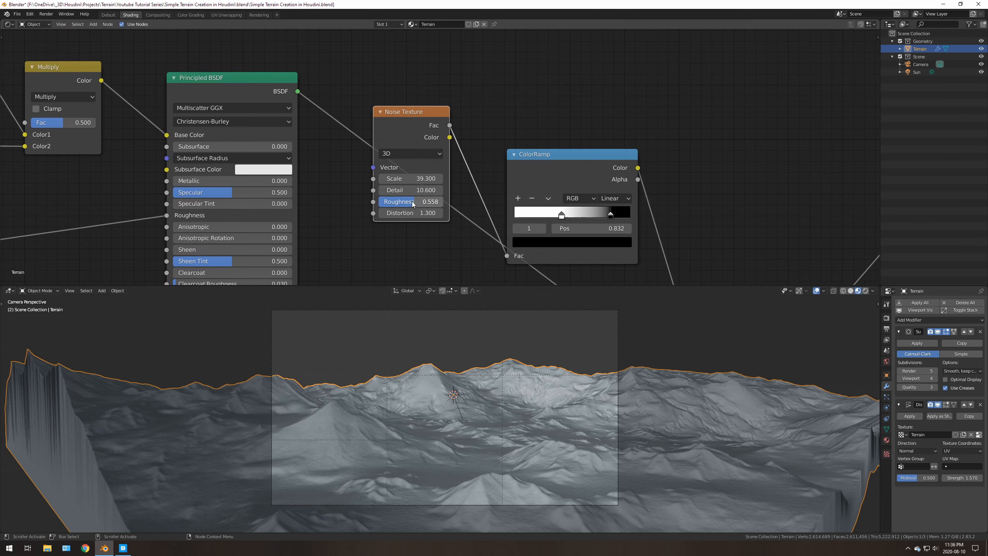
middle_click_drag(601, 156, 524, 100)
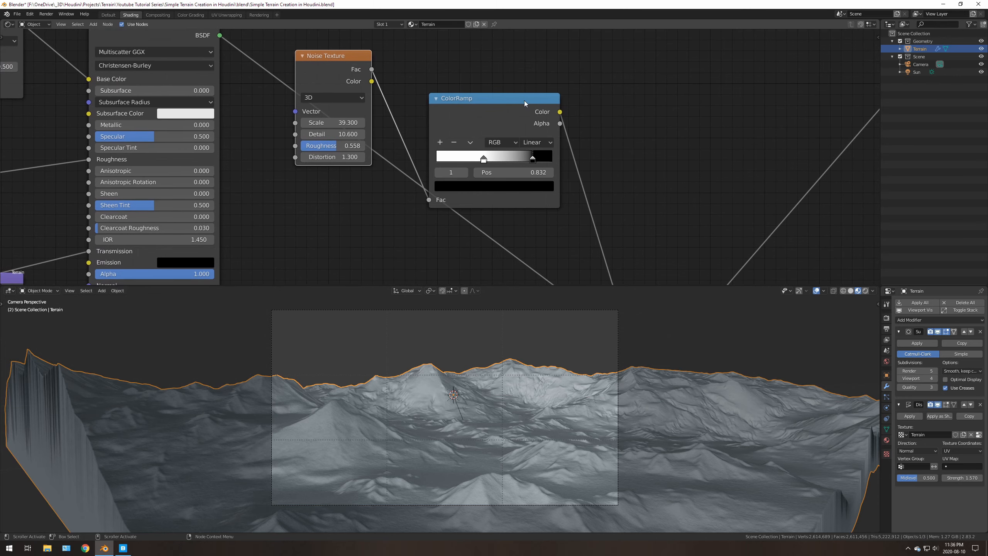
Step: Preview the ColorRamp mask on the terrain and tighten its contrast, moving the white stop to 0.395
scroll(523, 353, "up", 1)
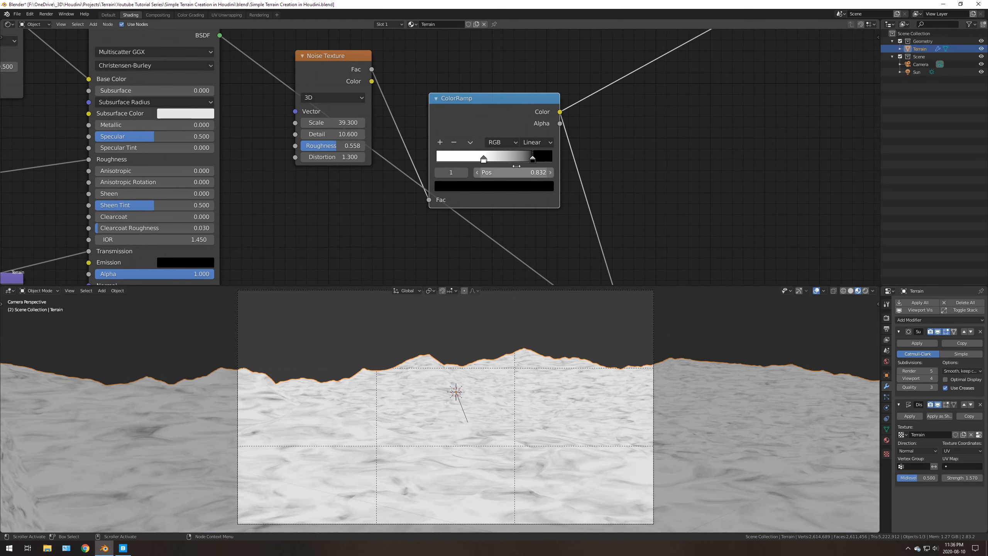
left_click(515, 104, "ctrl+shift")
mouse_move(483, 159)
left_mouse_down()
mouse_move(506, 157)
mouse_move(482, 159)
left_mouse_up()
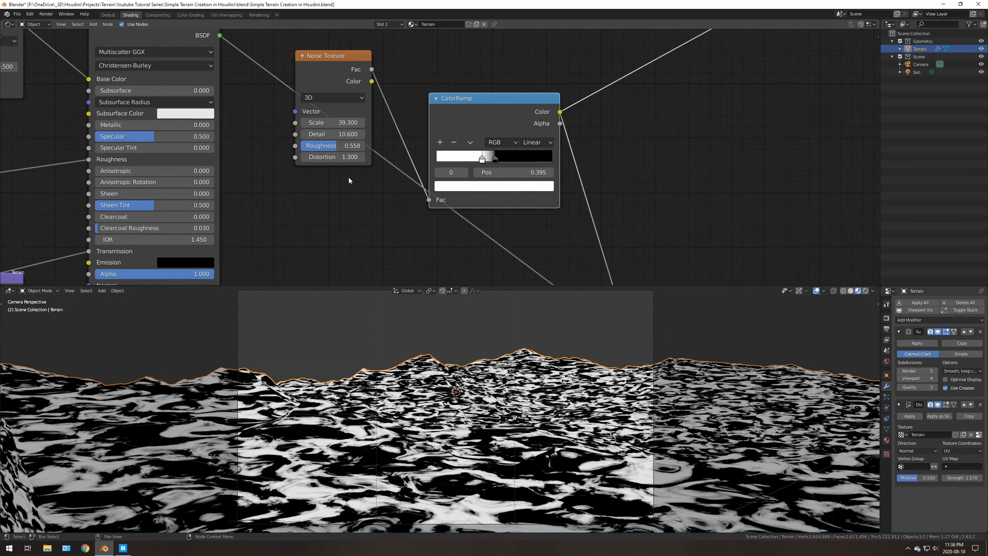
Step: Examine the Mapping node and texture nodes of the second snow material in the Terrain node tree
scroll(397, 207, "down", 4)
middle_click_drag(433, 226, 525, 151)
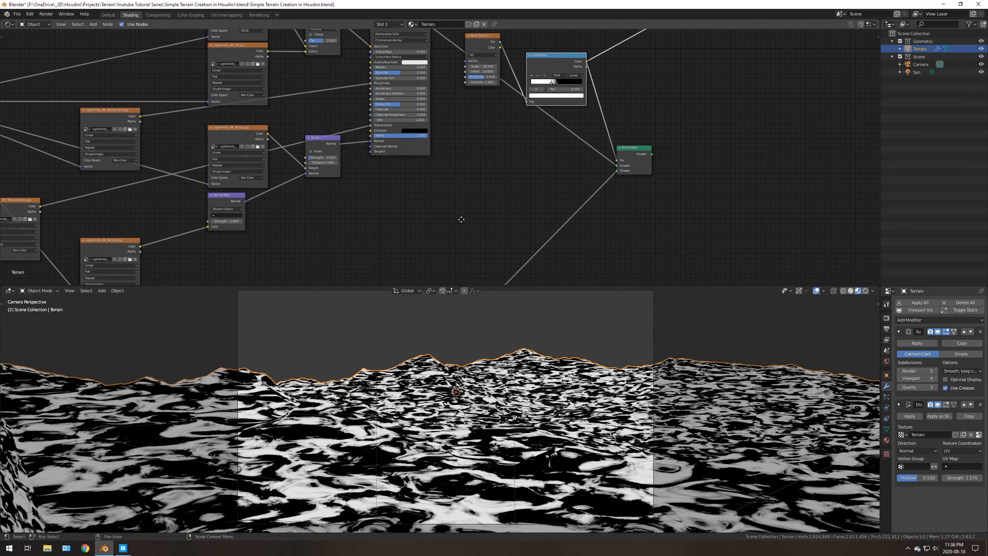
middle_click_drag(461, 219, 563, 114)
middle_click_drag(339, 158, 403, 23)
middle_click_drag(413, 203, 405, 60)
scroll(356, 204, "up", 5)
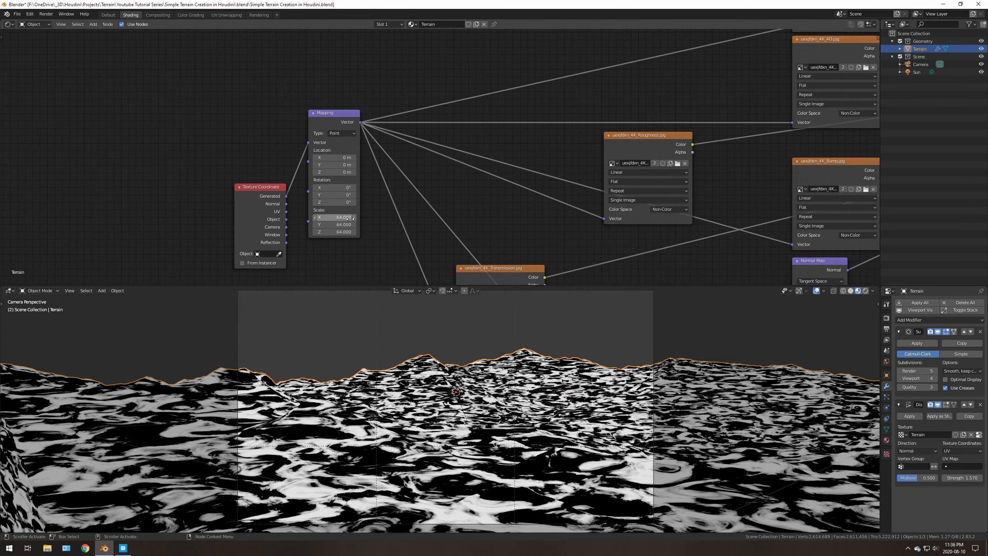
middle_click_drag(511, 122, 220, 204)
scroll(697, 66, "down", 1)
middle_click_drag(712, 57, 316, 170)
Step: Preview the snow Mix Shader on the terrain and inspect the blended snow surfaces up close
middle_click_drag(660, 108, 574, 295)
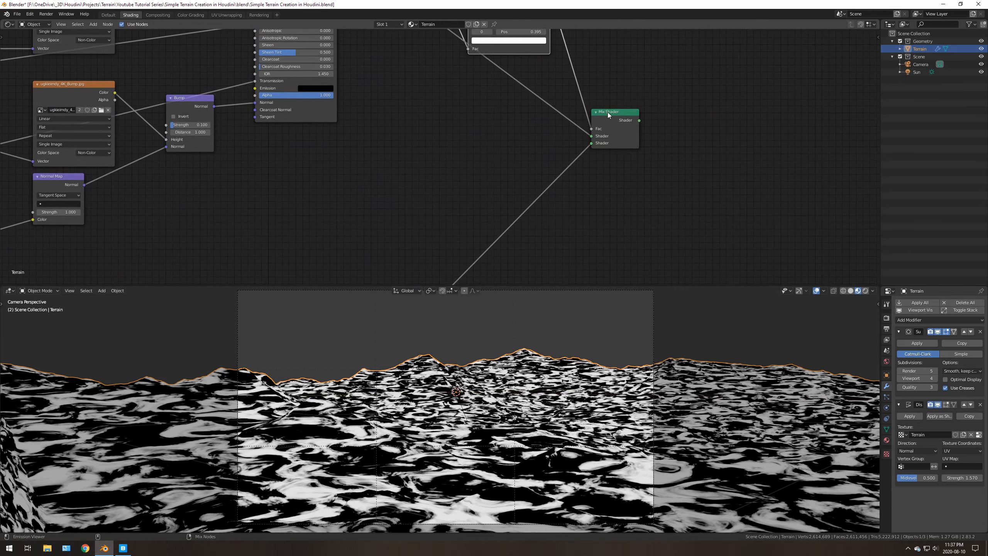
scroll(325, 455, "up", 2)
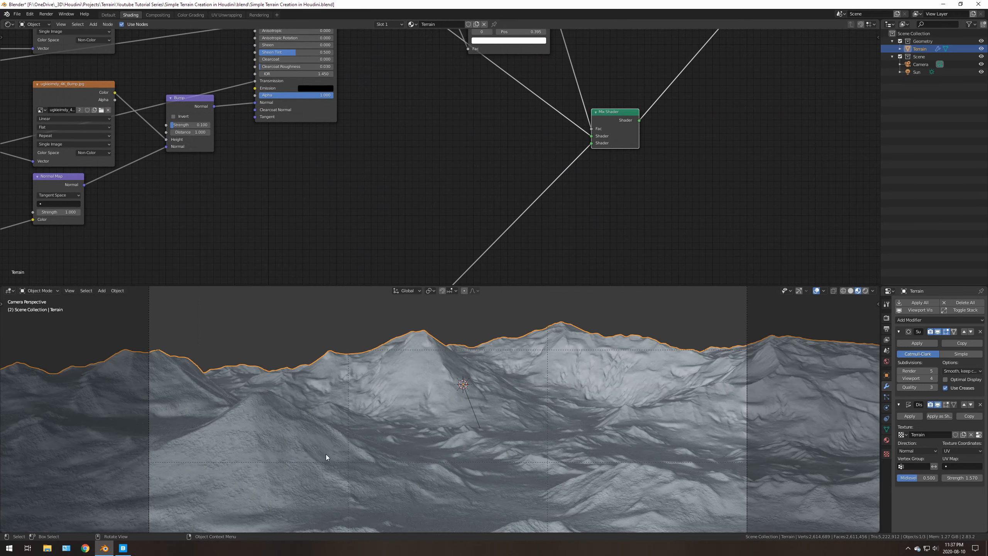
scroll(325, 455, "up", 7)
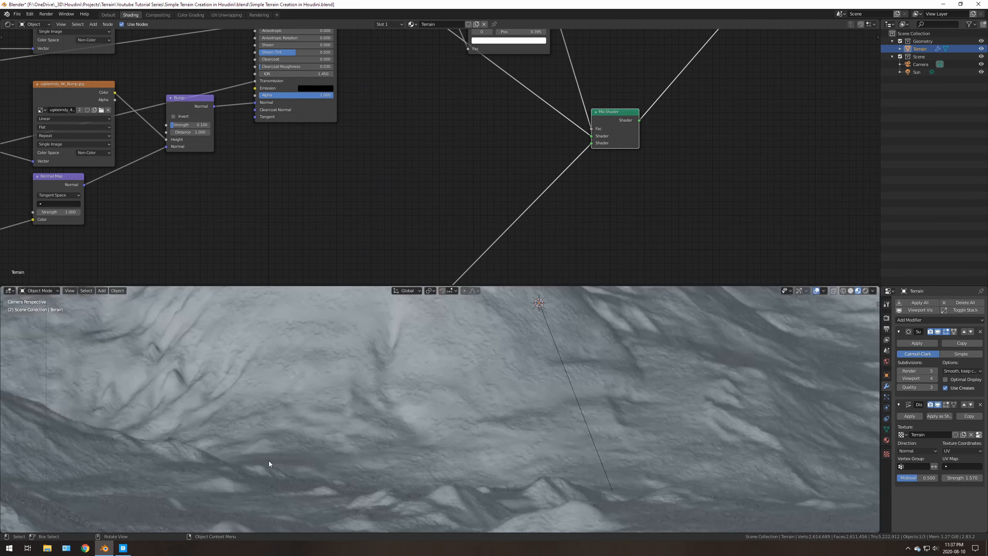
middle_click_drag(269, 461, 564, 309, "shift")
scroll(281, 408, "up", 6)
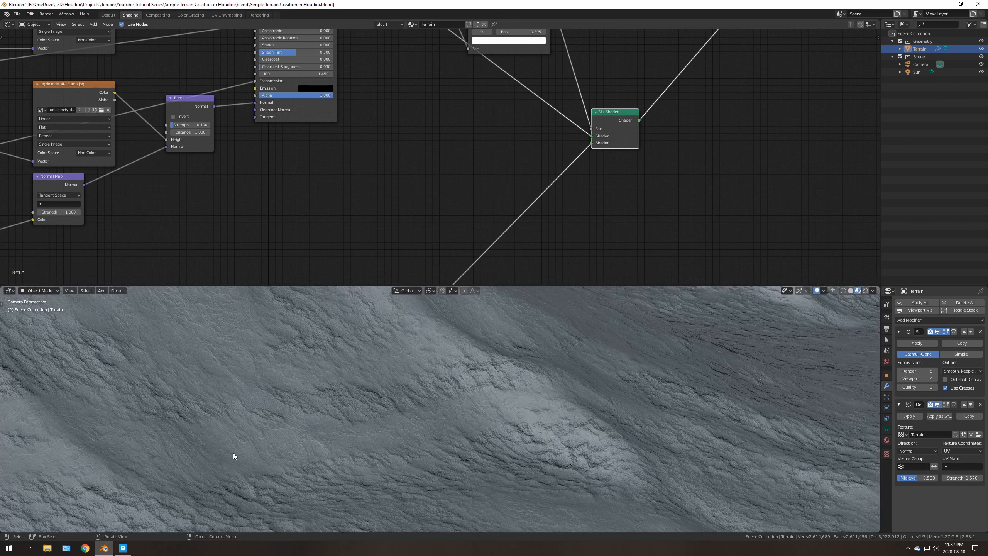
middle_click_drag(419, 401, 373, 396)
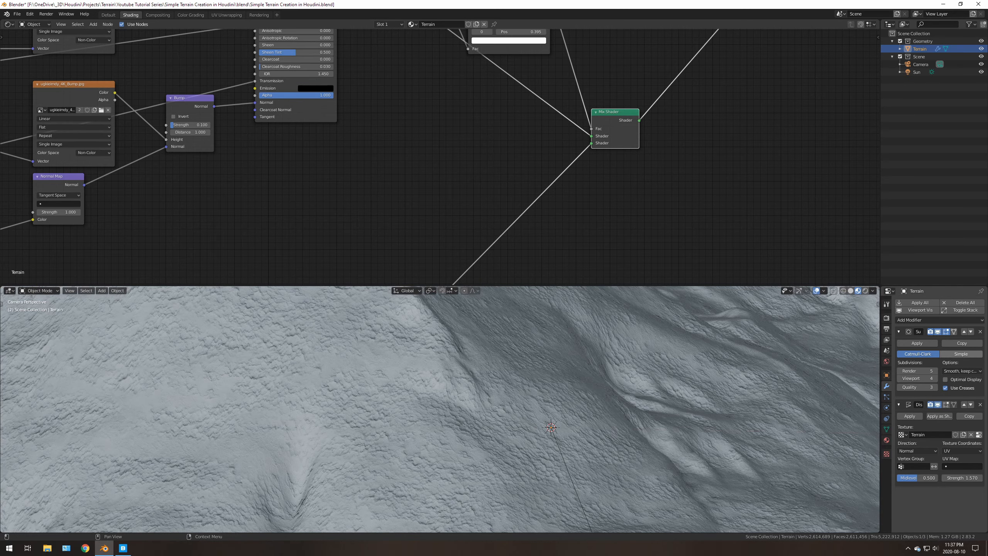
Step: Save the Blender file and inspect the masked streaks on the foreground mountain
key("ctrl+s")
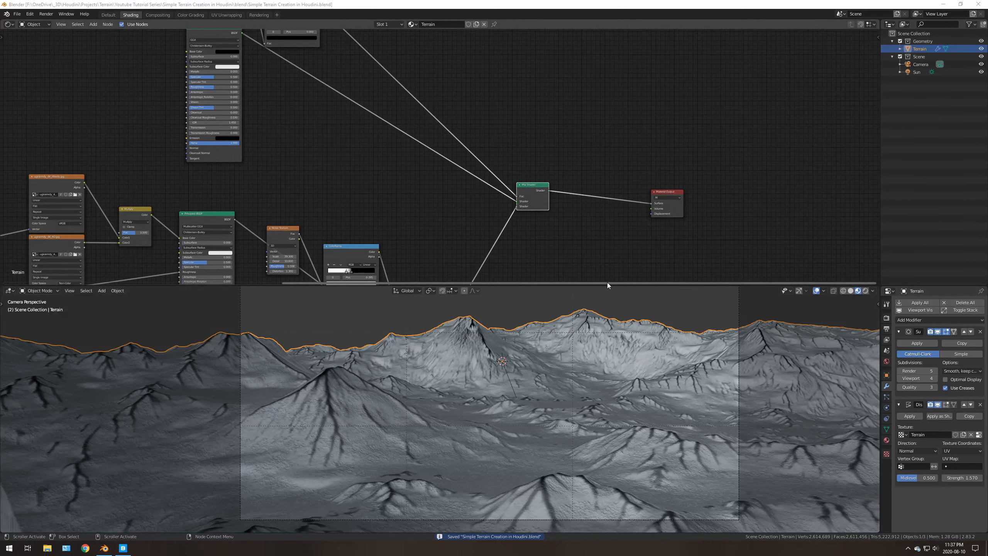
scroll(325, 392, "up", 4)
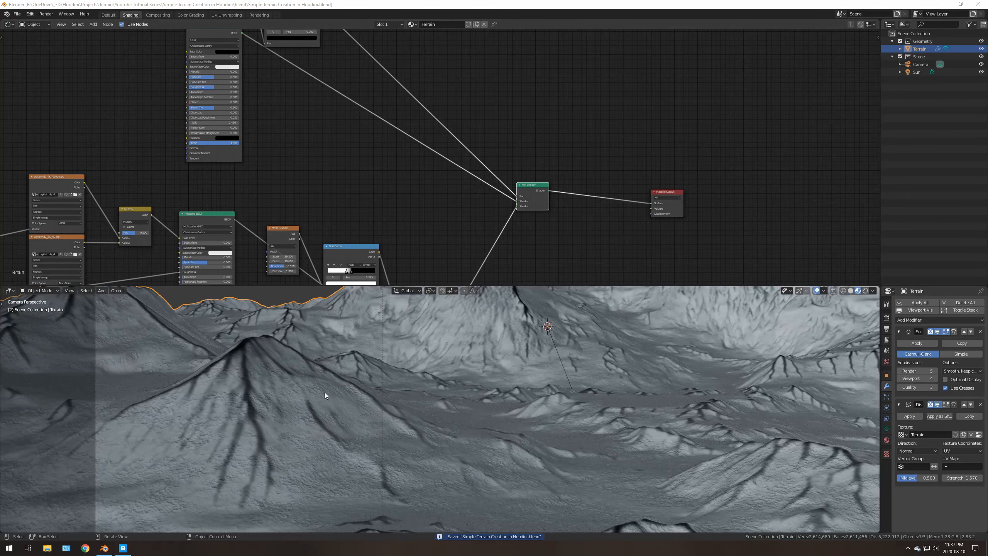
scroll(324, 392, "up", 3)
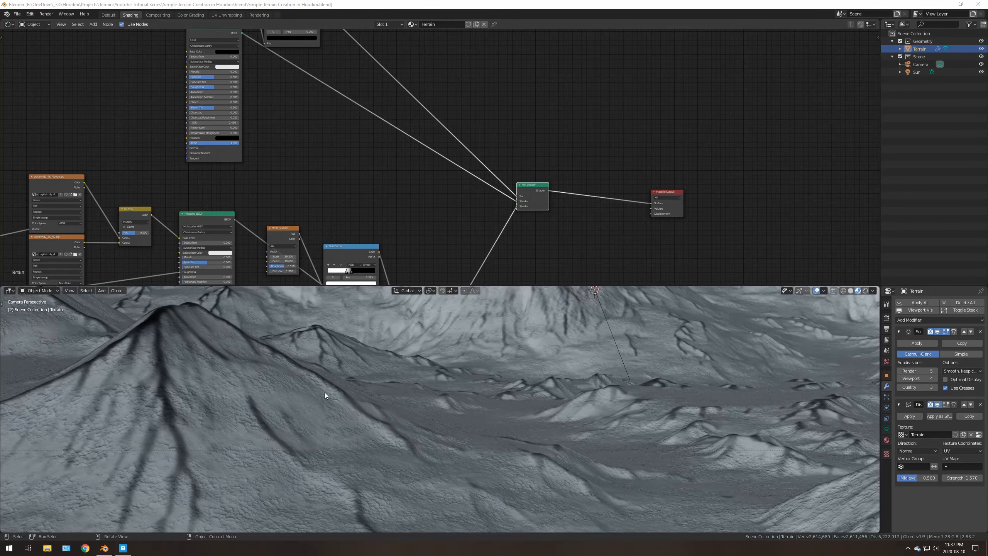
Step: Switch to Quixel Bridge, and back in Blender examine the Mapping node feeding the sinjagua_4K textures
left_click(123, 548)
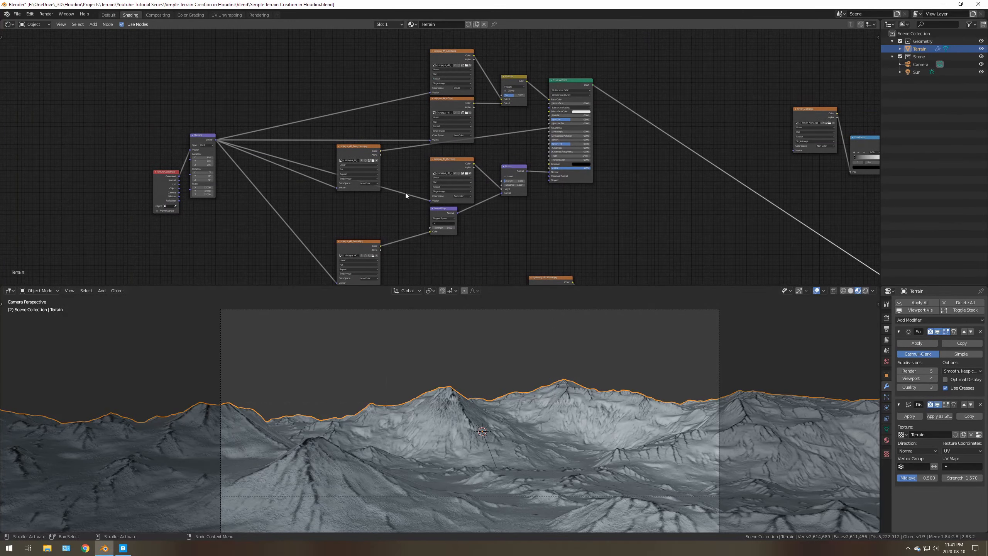
scroll(389, 163, "up", 3)
middle_click_drag(389, 166, 650, 167)
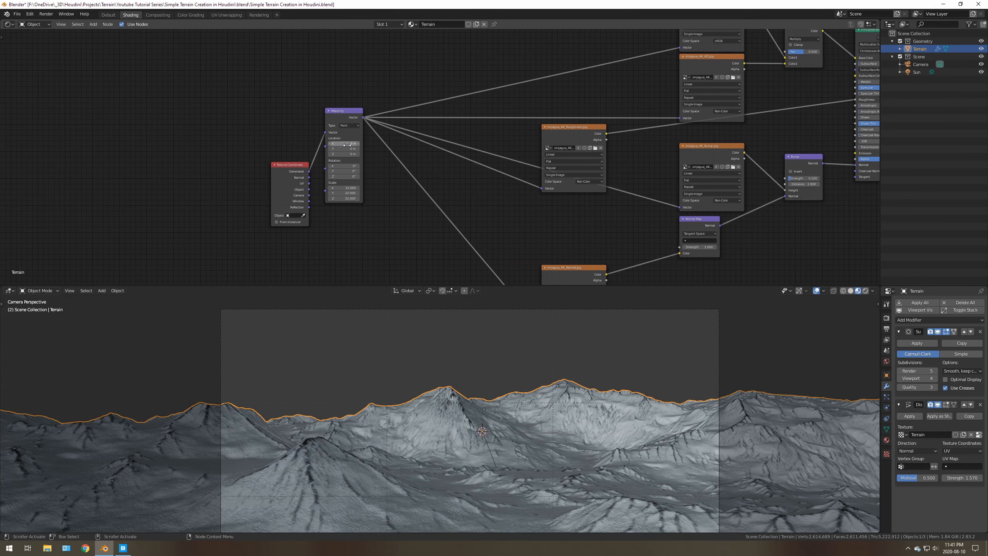
scroll(352, 167, "up", 6)
middle_click_drag(352, 171, 431, 173)
left_click(370, 109)
left_click(368, 111)
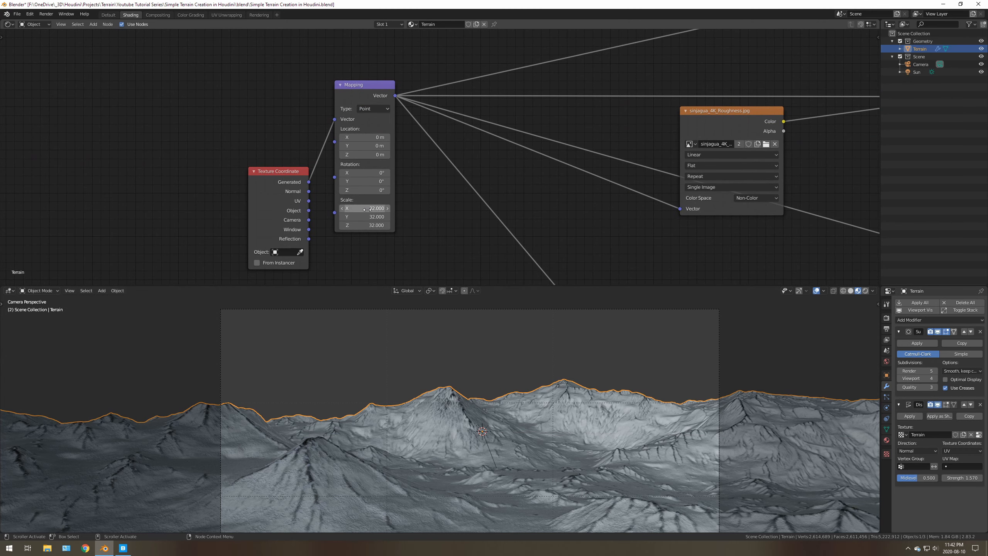
Step: Preview the sinjagua_4K material's Principled BSDF alone on the terrain and inspect its rock-and-snow surface up close
scroll(559, 210, "down", 5)
middle_click_drag(788, 205, 501, 220)
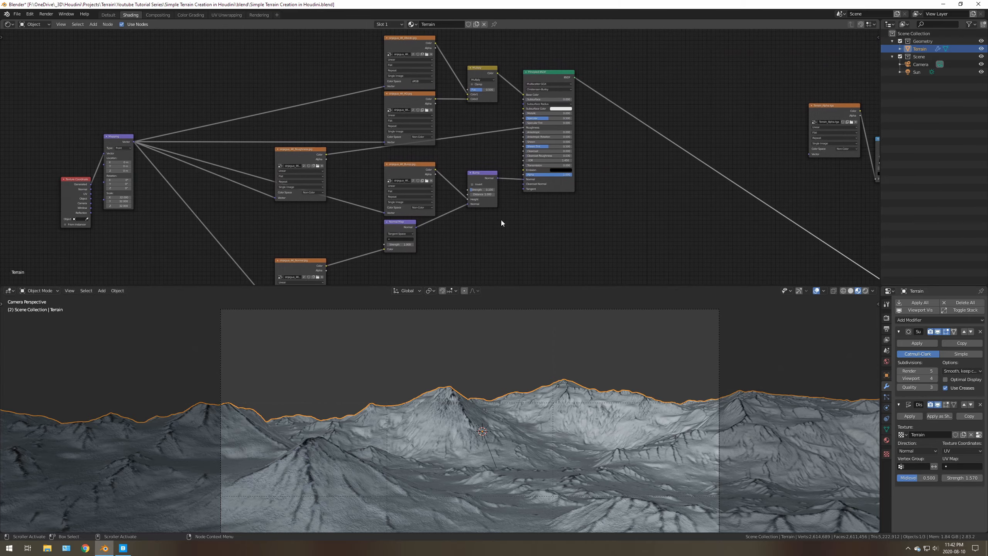
left_click(543, 76, "ctrl+shift")
scroll(521, 403, "up", 10)
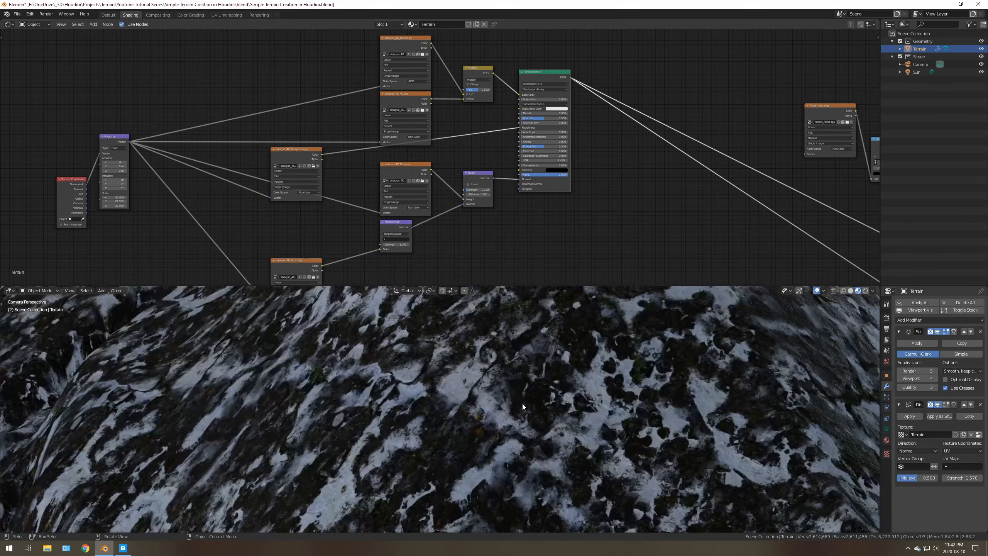
scroll(522, 404, "up", 1)
Step: Preview the final Mix Shader on the terrain and inspect the blended mountain slope up close
scroll(563, 356, "down", 5)
middle_click_drag(618, 221, 376, 91)
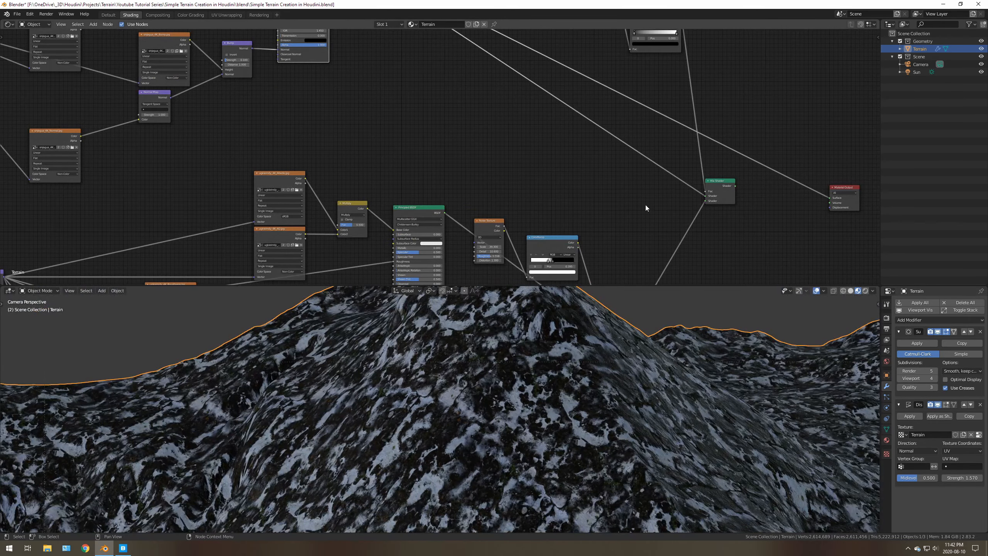
left_click(721, 184, "ctrl+shift")
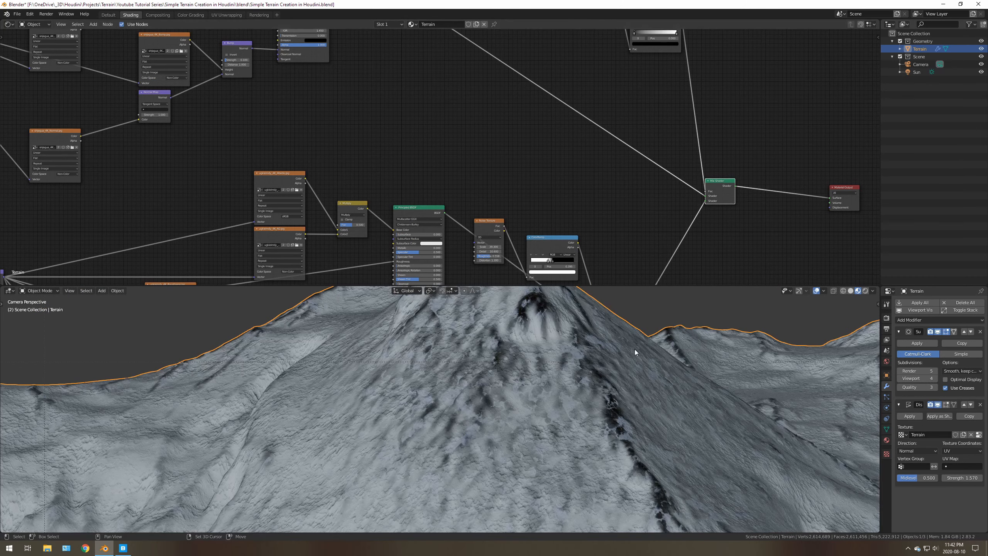
middle_click_drag(635, 350, 452, 369)
scroll(440, 361, "up", 9)
Step: Preview the snow-only Mix Shader, inspect the peak from several distances, and restore the final Mix Shader to the output
middle_click_drag(600, 229, 542, 105)
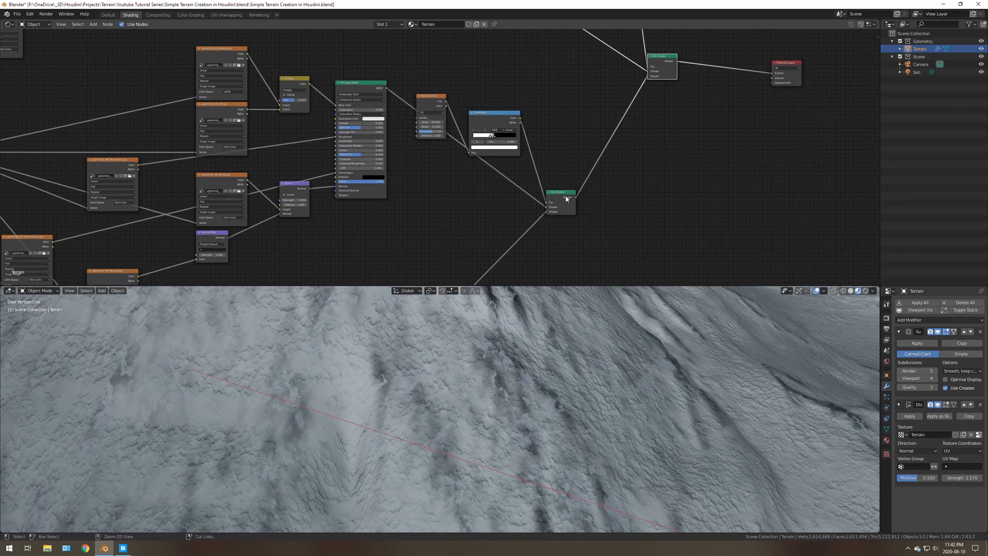
left_click(566, 196, "ctrl+shift")
scroll(501, 357, "down", 7)
middle_click_drag(457, 325, 466, 368)
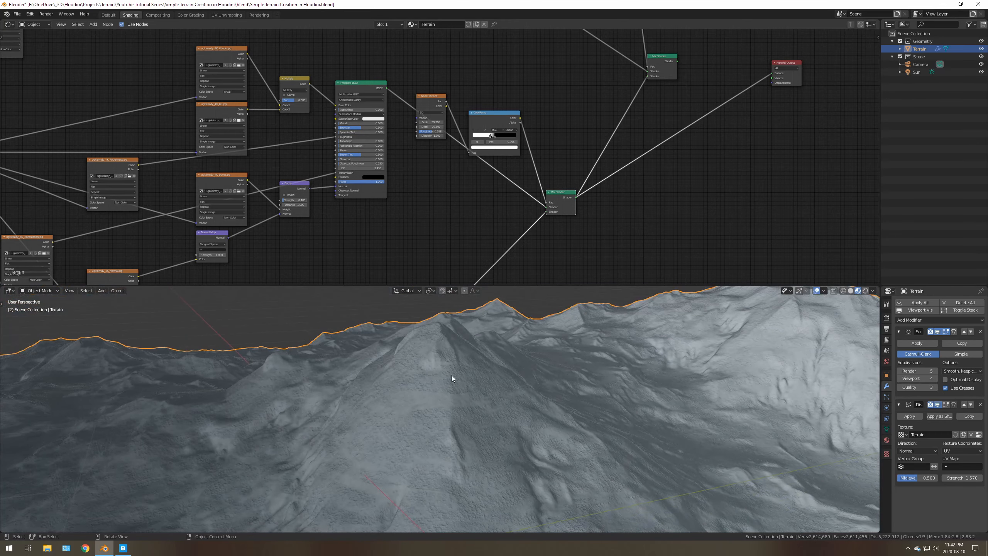
scroll(452, 375, "up", 5)
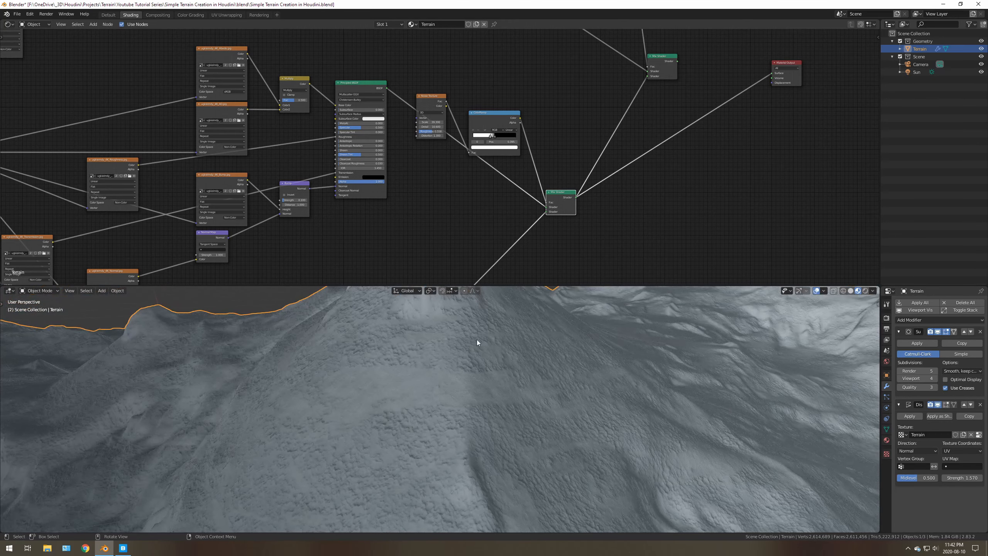
left_click(666, 58, "ctrl+shift")
mouse_move(455, 386)
middle_mouse_down()
mouse_move(476, 398)
mouse_move(491, 376)
mouse_move(508, 379)
mouse_move(481, 408)
middle_mouse_up()
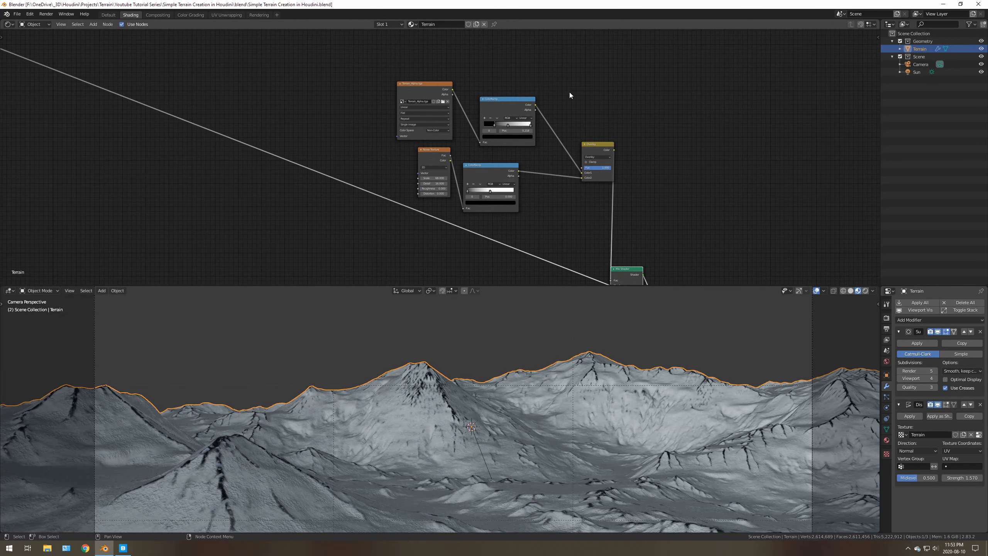
Step: Preview the Terrain_Alpha.tga ColorRamp as a mask on the terrain and set its middle stop's position to 0.600
scroll(506, 112, "up", 4)
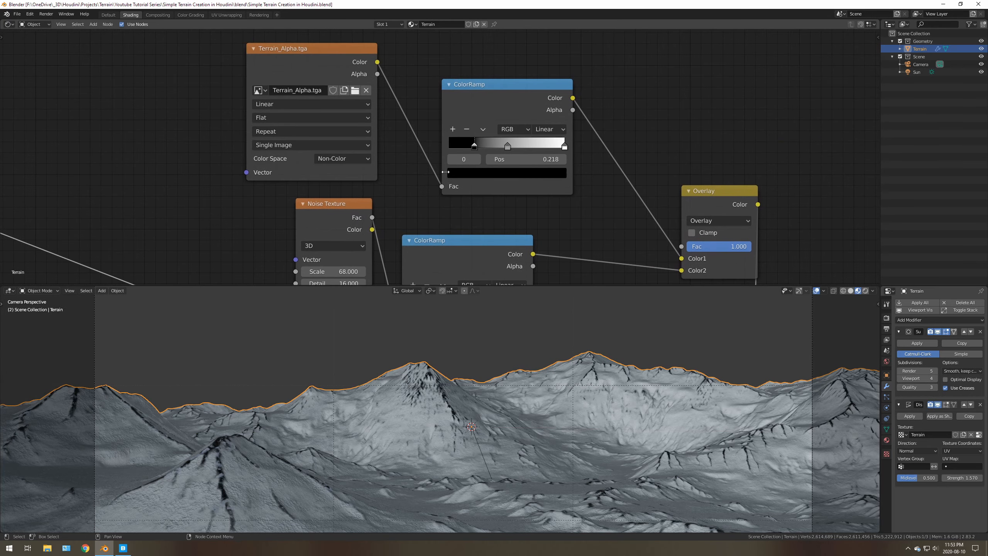
scroll(445, 172, "up", 1)
left_click(536, 75, "ctrl+shift")
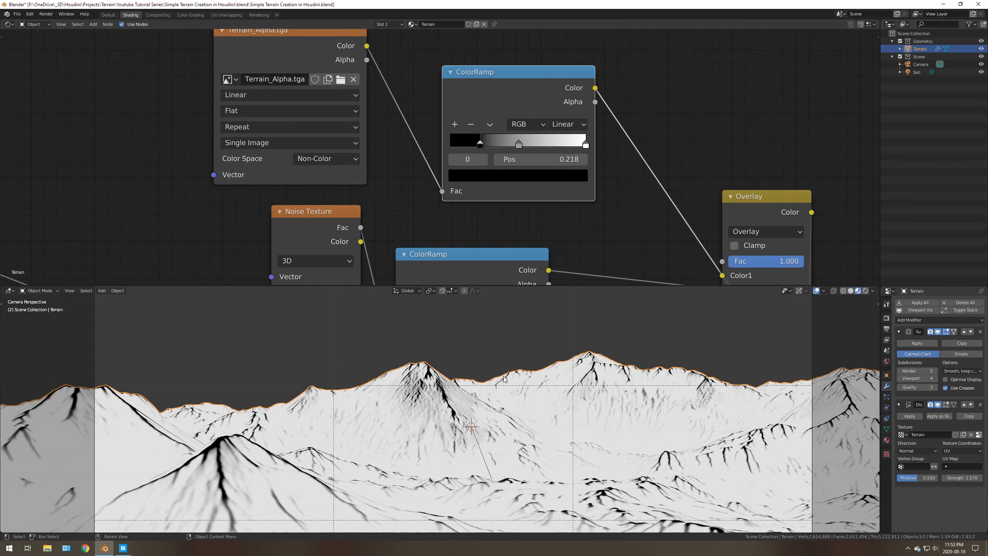
mouse_move(480, 146)
left_mouse_down()
mouse_move(471, 145)
mouse_move(554, 142)
mouse_move(508, 142)
mouse_move(548, 142)
mouse_move(534, 143)
left_mouse_up()
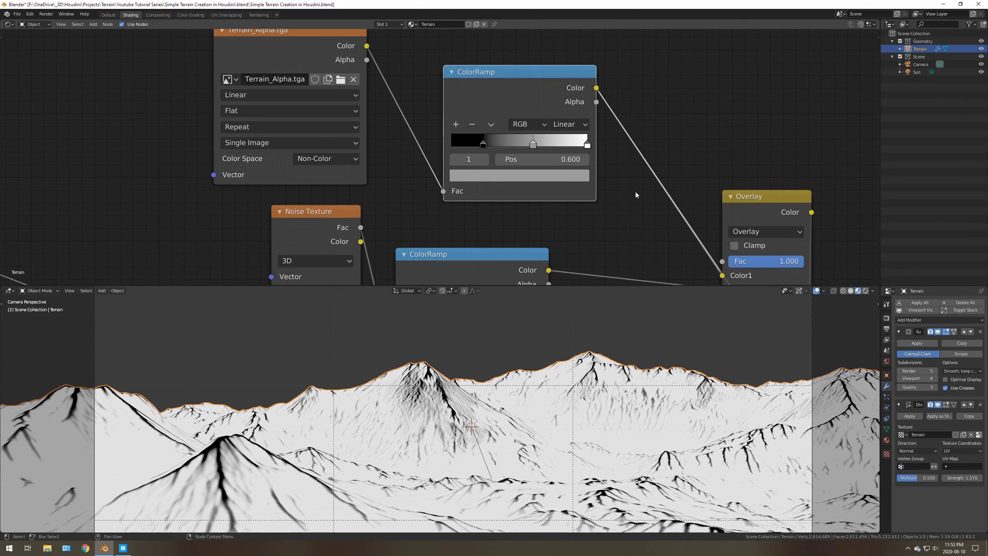
middle_click_drag(649, 267, 530, 151)
scroll(595, 142, "down", 2)
scroll(607, 136, "up", 1)
left_click_drag(642, 114, 670, 123)
key("shift+a")
type("sMi")
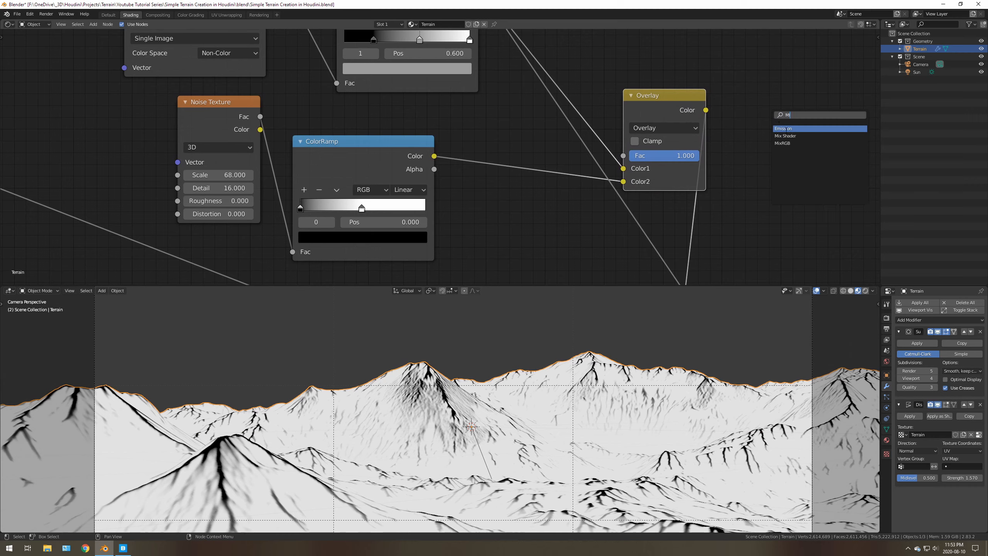
key("Down")
key("Down")
key("Return")
left_click(763, 133)
key("x")
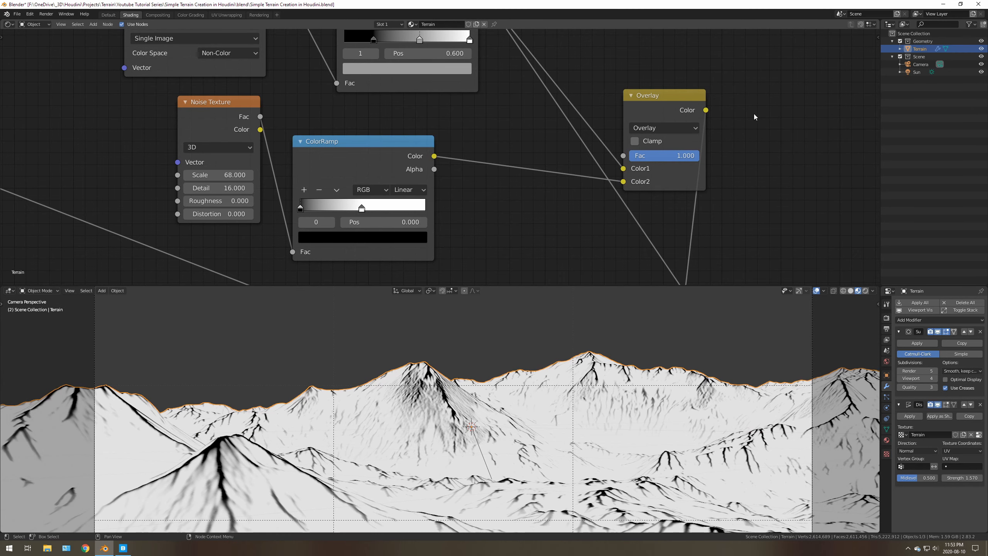
left_click(655, 128)
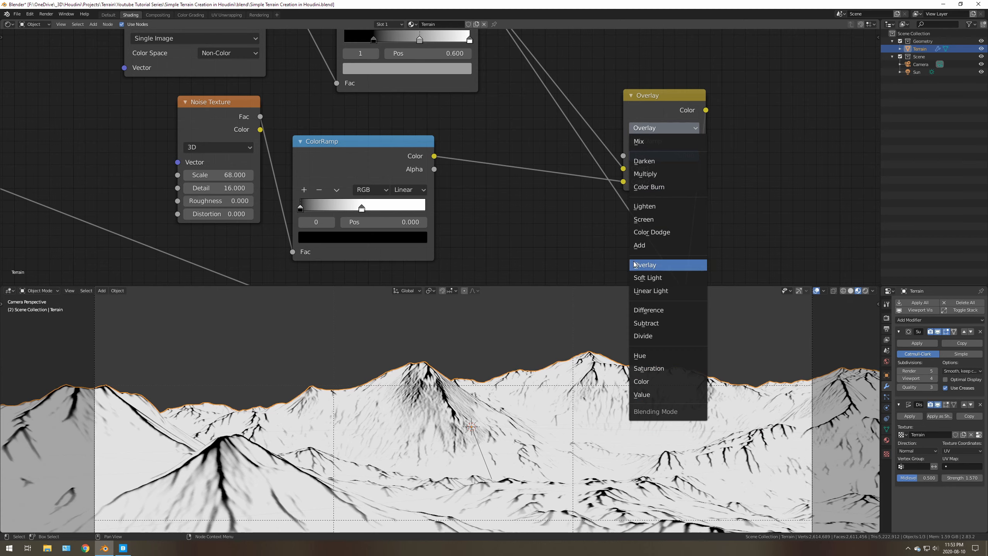
Step: Preview the Noise Texture and its ColorRamp on the terrain, and set that ramp's white stop position to 0.677
left_click(216, 104, "ctrl+shift")
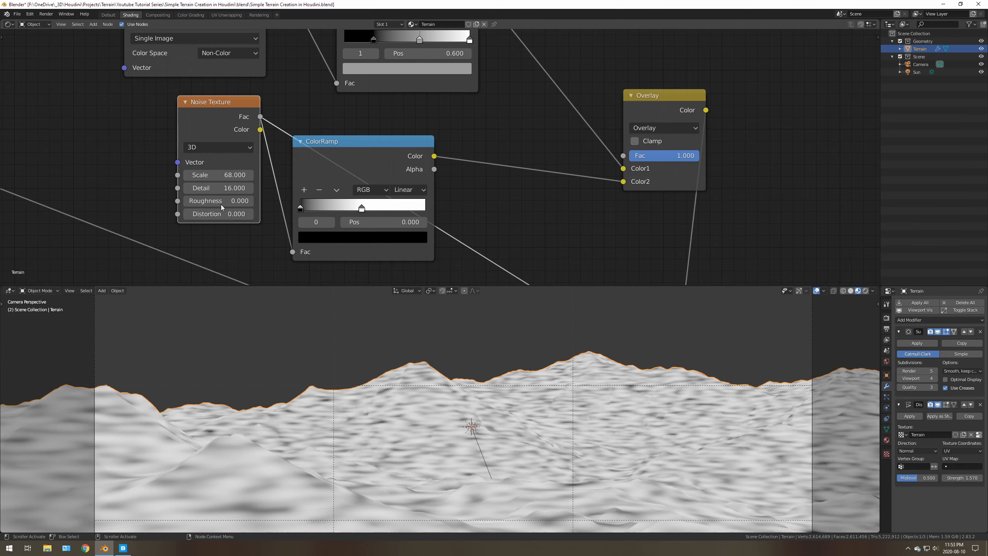
left_click(374, 150, "ctrl+shift")
left_click_drag(362, 209, 386, 214)
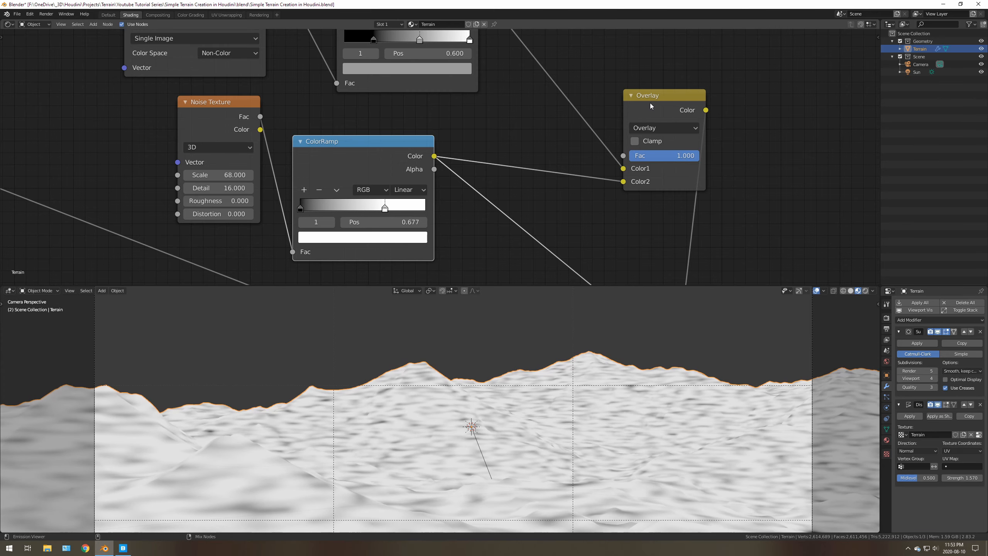
Step: Preview the Overlay node's combined alpha and noise mask and inspect the streaks on the mountain slope
left_click(650, 103, "ctrl+shift")
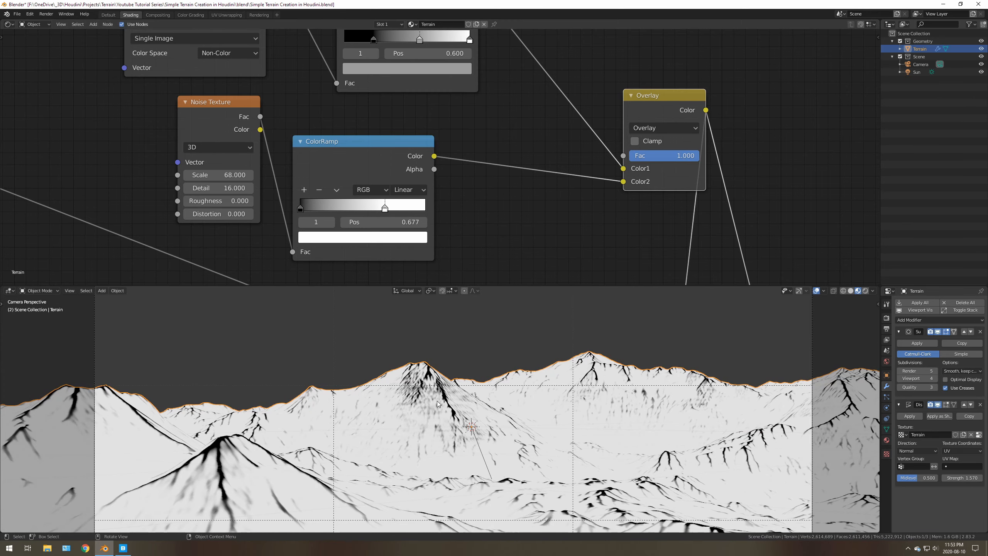
scroll(437, 389, "up", 6)
mouse_move(694, 155)
left_mouse_down()
mouse_move(629, 155)
mouse_move(699, 156)
left_mouse_up()
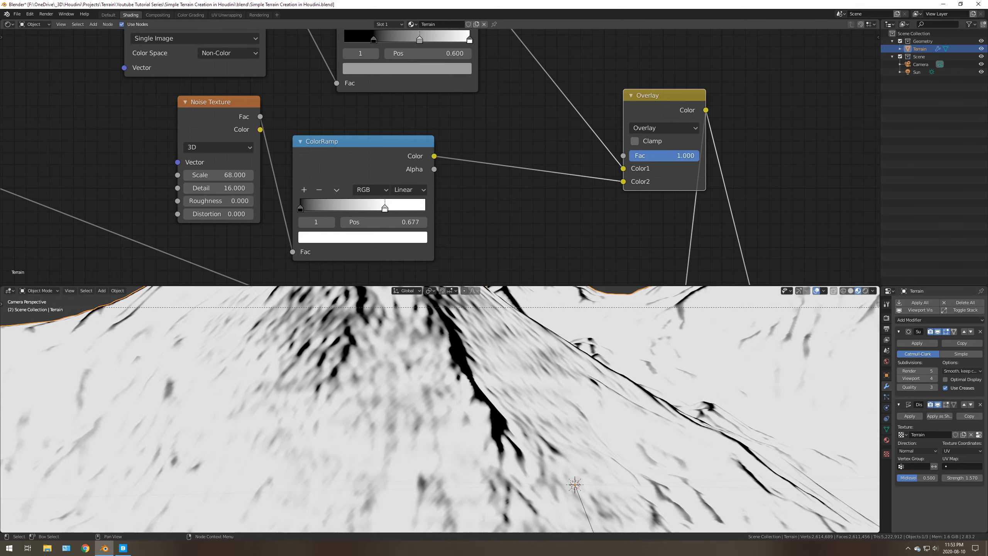
scroll(428, 385, "down", 10)
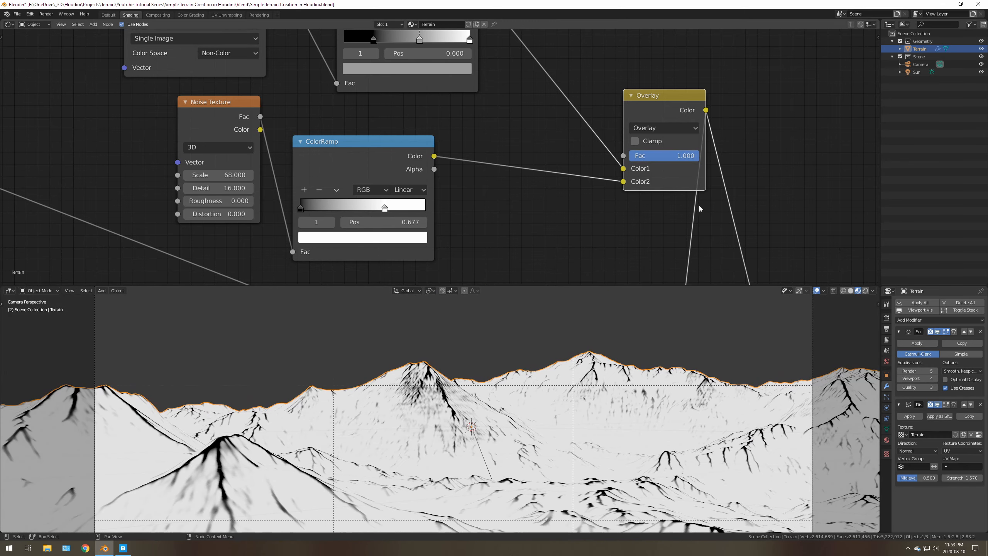
Step: Route the final Mix Shader back to the Material Output and inspect the noise-broken rock and snow on the central peak
middle_click_drag(706, 244, 535, 115)
scroll(525, 155, "down", 5)
middle_click_drag(502, 241, 525, 136)
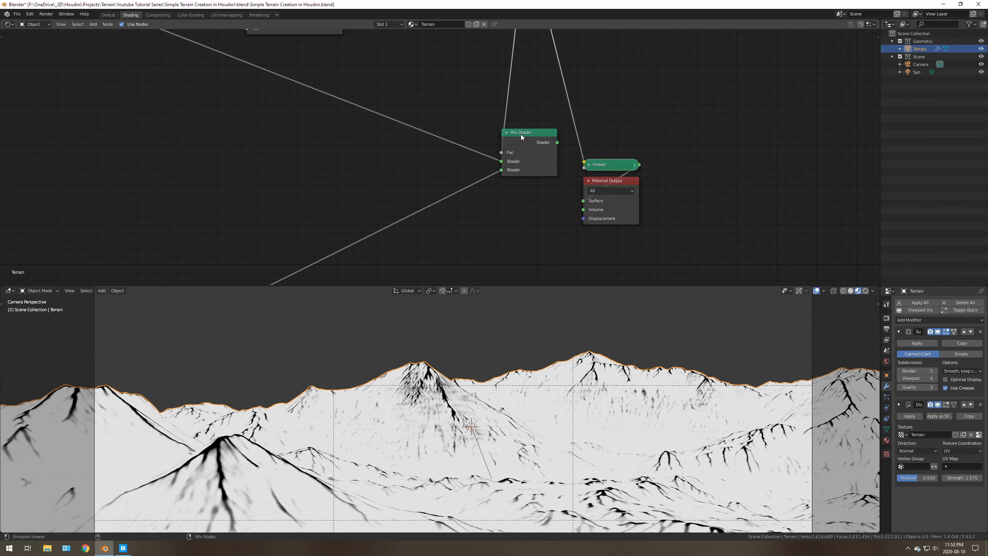
left_click(521, 135, "ctrl+shift")
scroll(427, 371, "up", 6)
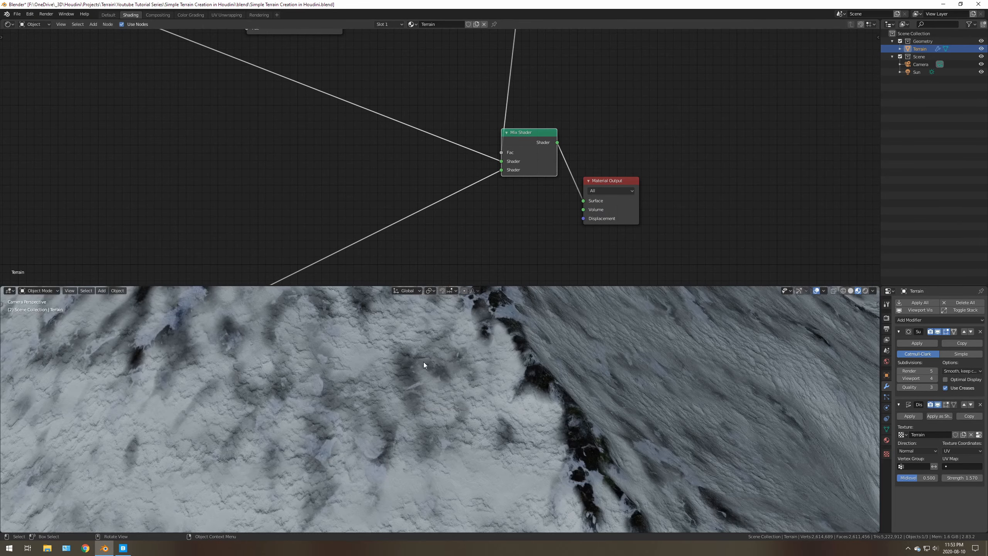
scroll(422, 359, "down", 2)
middle_click_drag(407, 346, 415, 379)
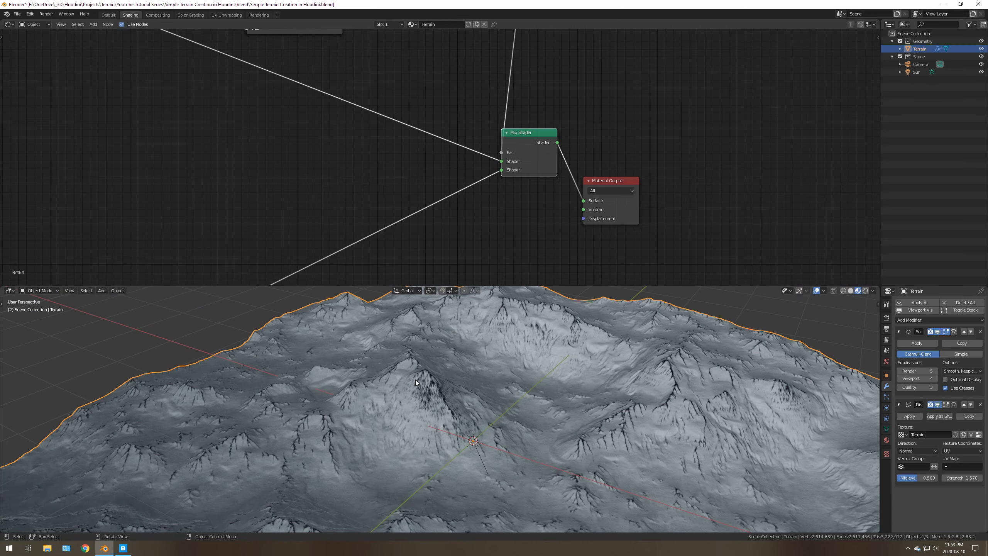
scroll(416, 380, "up", 5)
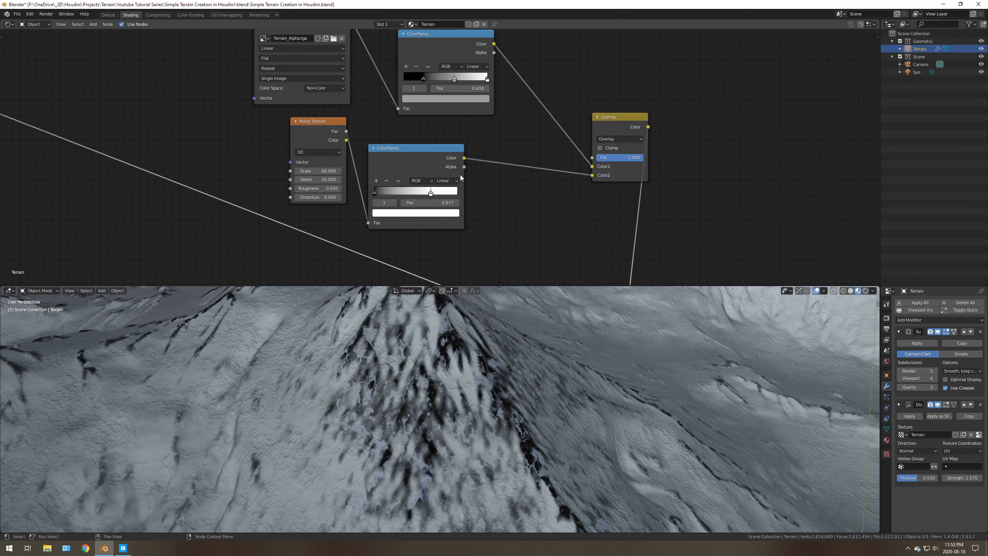
Step: Connect Terrain_Alpha.tga's Color directly to the final Mix Shader's Fac and inspect the peak without the noise overlay
middle_click_drag(508, 217, 479, 149)
scroll(479, 149, "down", 4)
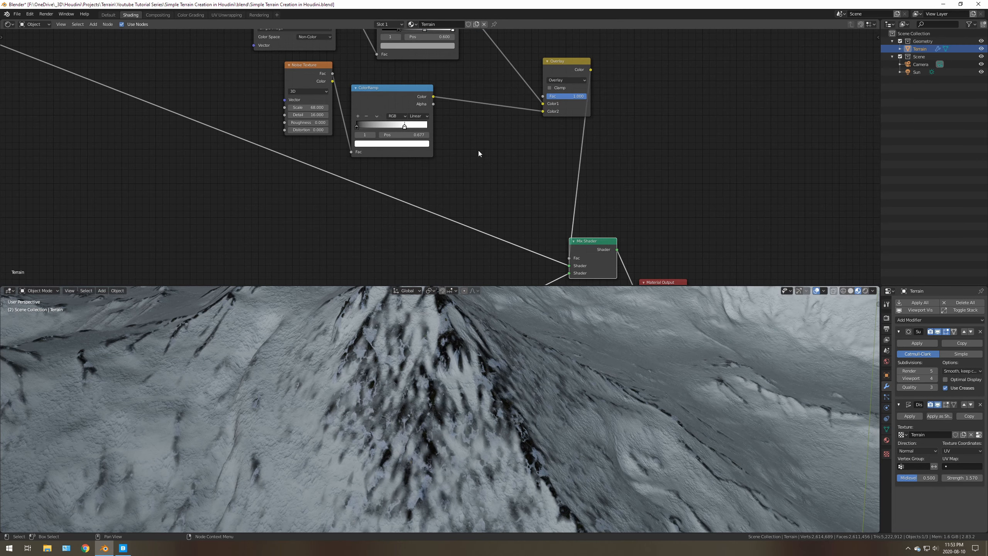
middle_click_drag(443, 84, 441, 123)
mouse_move(349, 41)
left_mouse_down()
mouse_move(427, 91)
mouse_move(544, 294)
mouse_move(549, 283)
left_mouse_up()
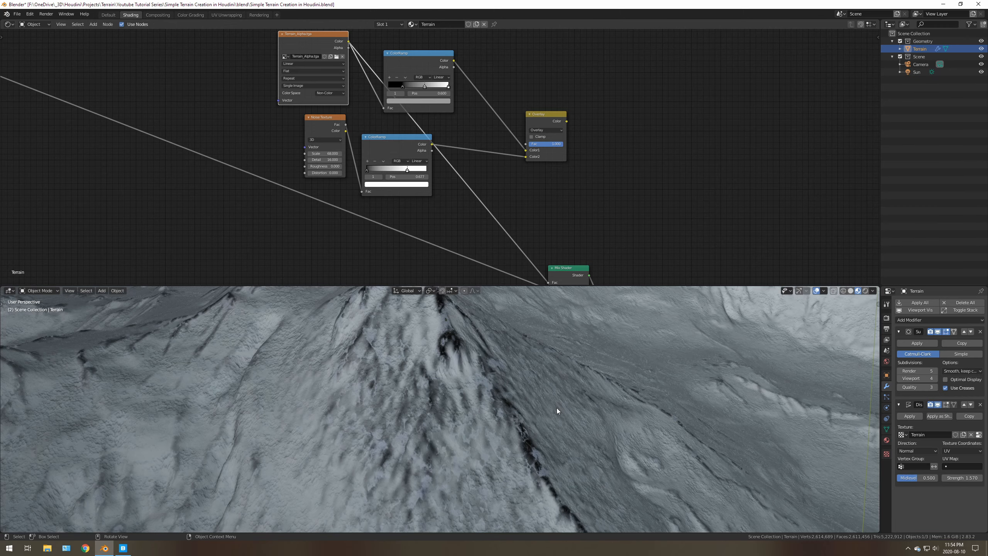
middle_click_drag(519, 399, 441, 398)
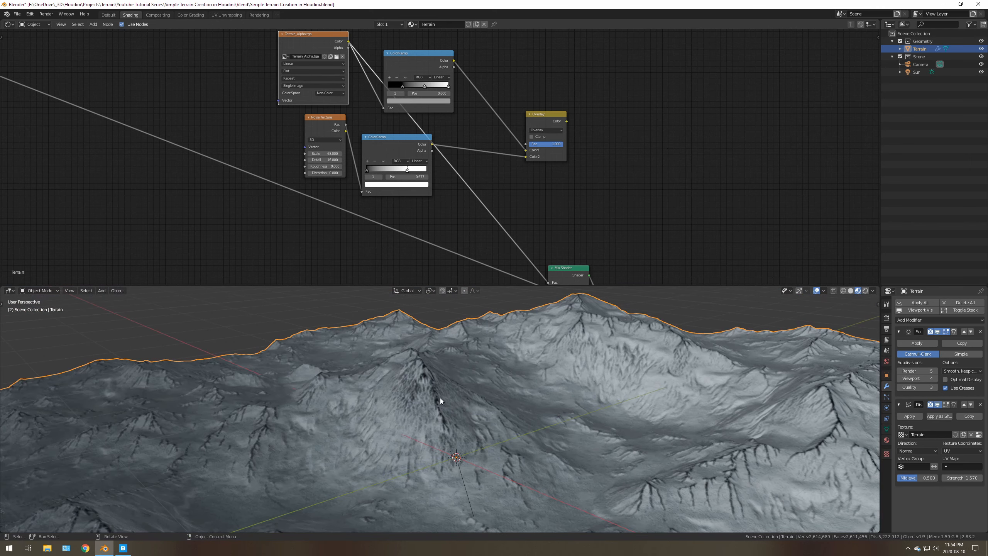
scroll(421, 394, "up", 5)
scroll(420, 394, "down", 4)
Step: Reconnect the Overlay node's Color to the final Mix Shader's Fac, inspect the peak, and return to the camera view
middle_click_drag(503, 196, 471, 95)
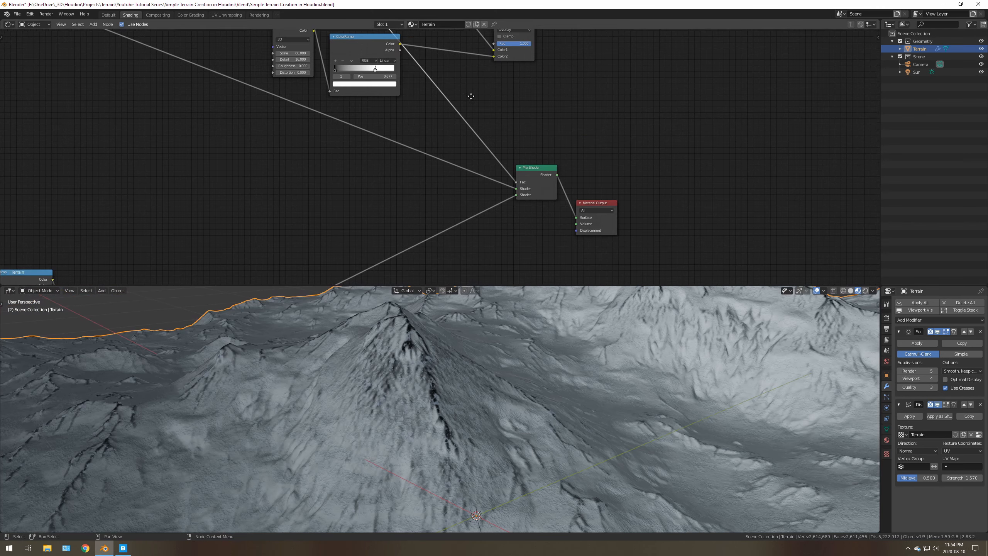
middle_click_drag(529, 31, 509, 57)
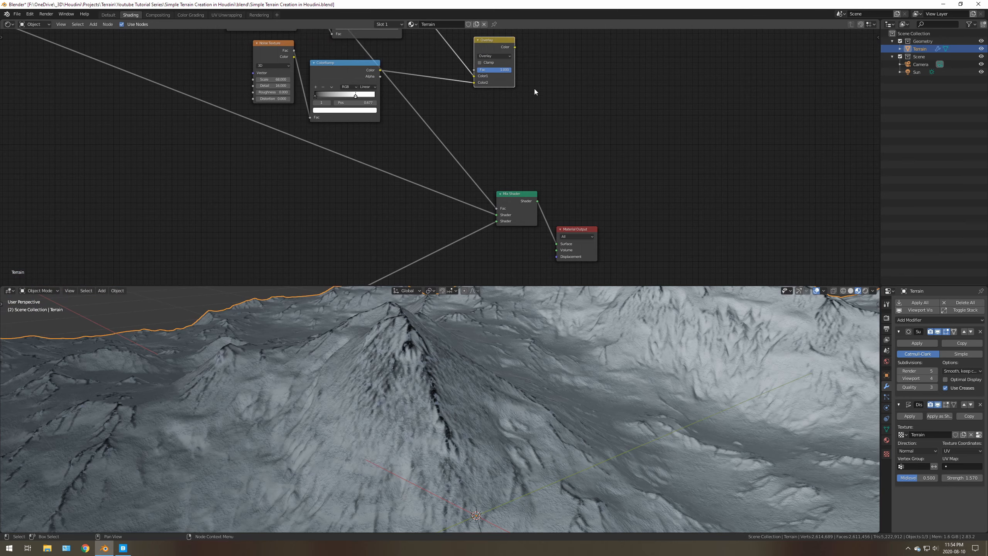
left_click_drag(515, 46, 497, 208)
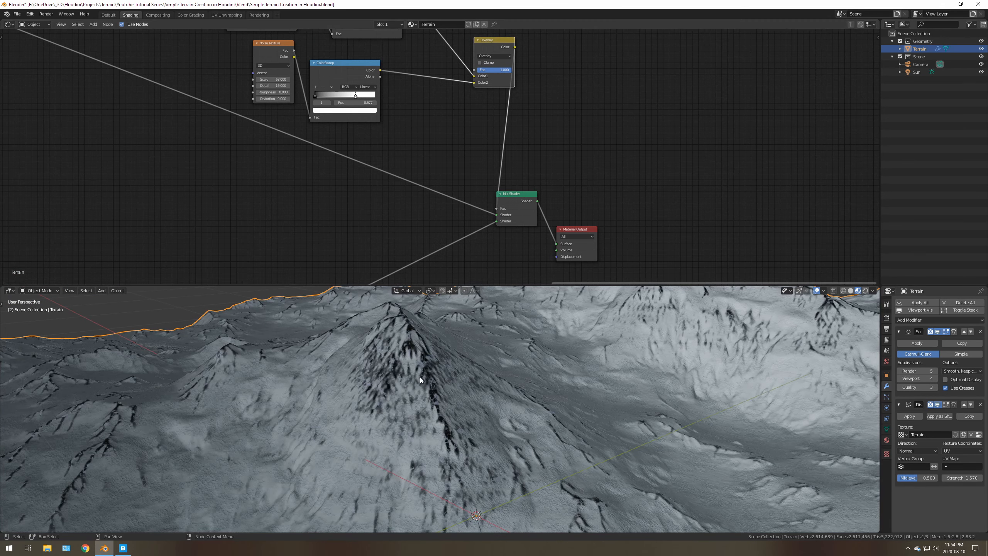
scroll(398, 389, "up", 3)
key("KP_0")
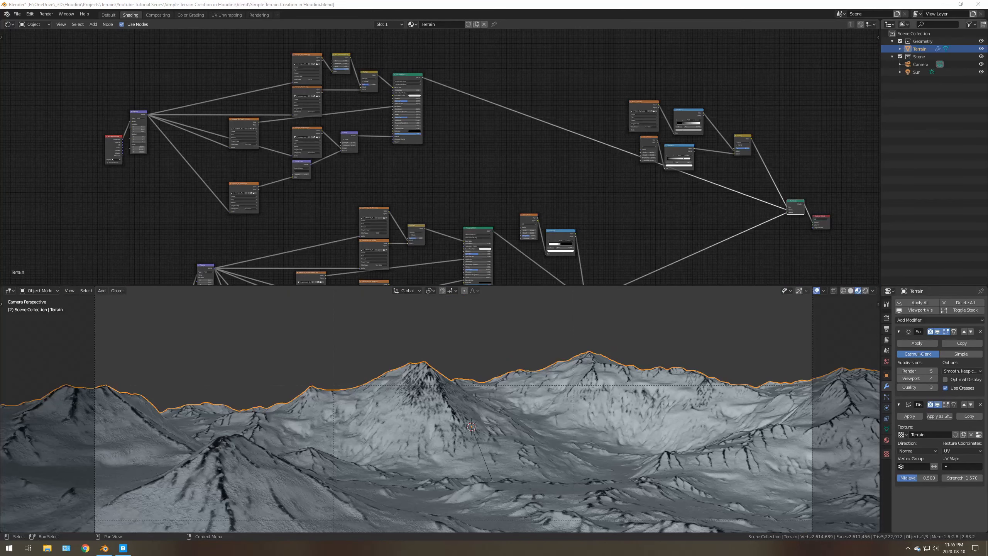
Step: Preview the sinjagua_4K_Albedo.jpg color that feeds the Hue Saturation Value node and inspect it up close on the terrain
left_click(452, 59)
middle_click_drag(467, 73, 404, 99)
scroll(583, 172, "up", 1)
scroll(638, 178, "up", 12)
scroll(436, 107, "up", 6)
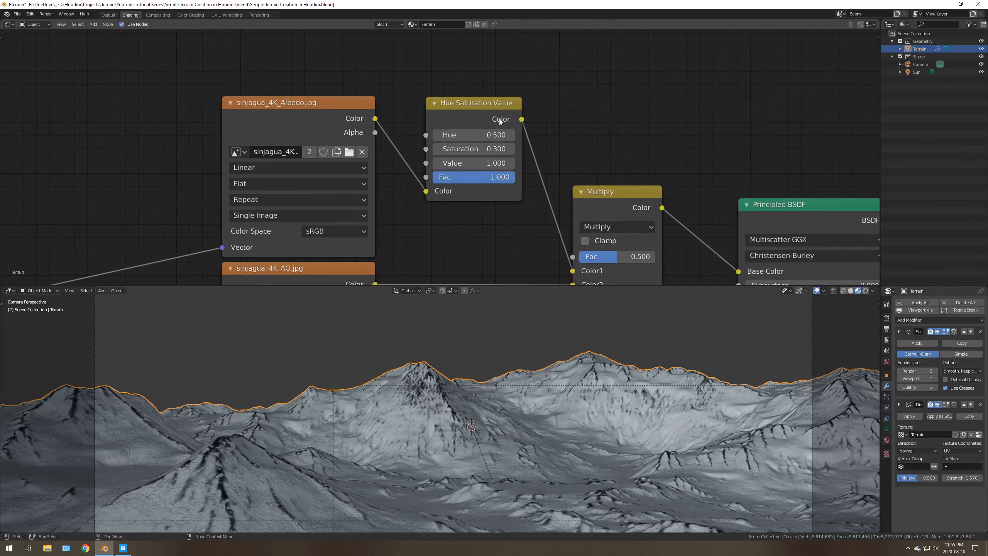
left_click(287, 118, "ctrl+shift")
scroll(434, 375, "up", 6)
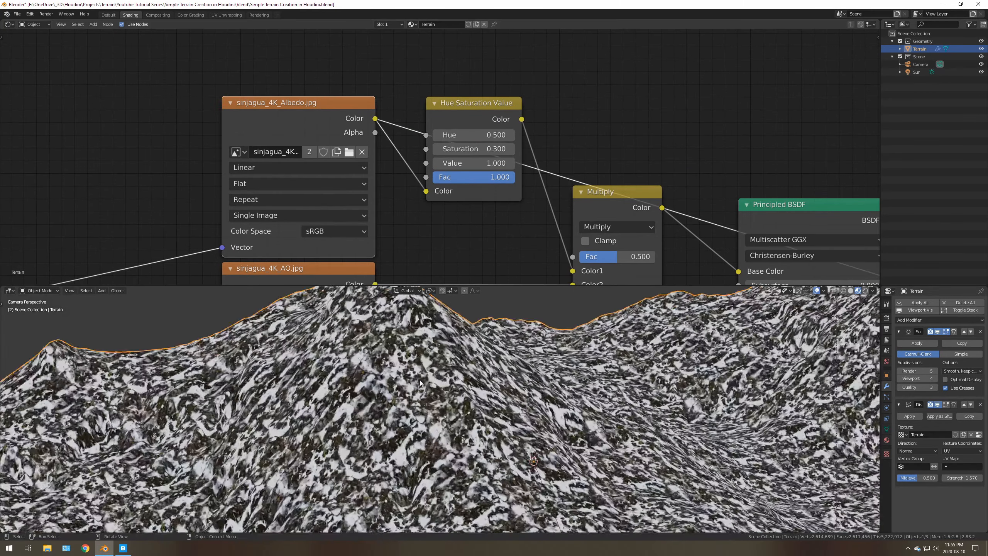
scroll(435, 375, "down", 2)
middle_click_drag(399, 323, 464, 405, "shift")
scroll(442, 381, "down", 5)
key("KP_0")
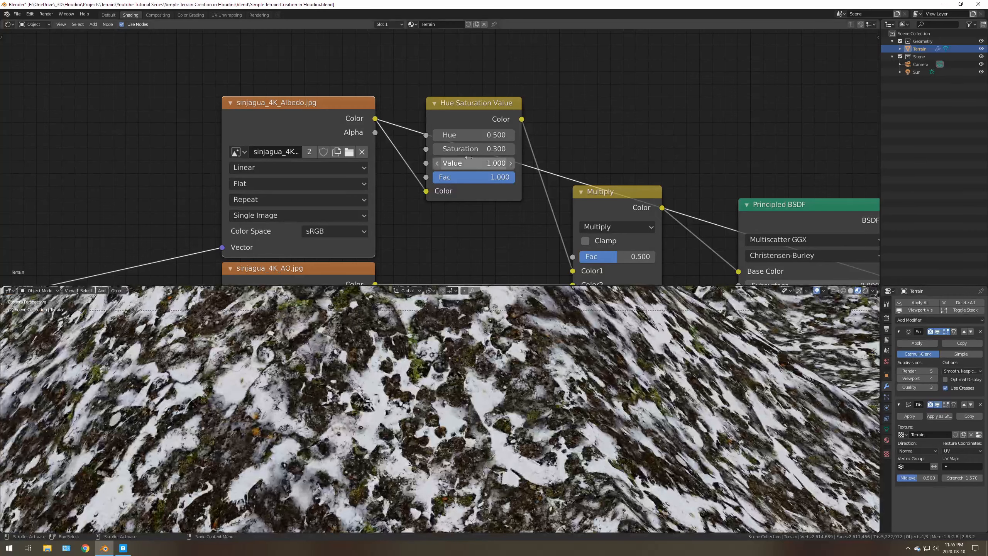
Step: Preview the Hue Saturation Value node's output on the terrain and examine its connections towards the Principled BSDF
left_click(474, 111, "ctrl+shift")
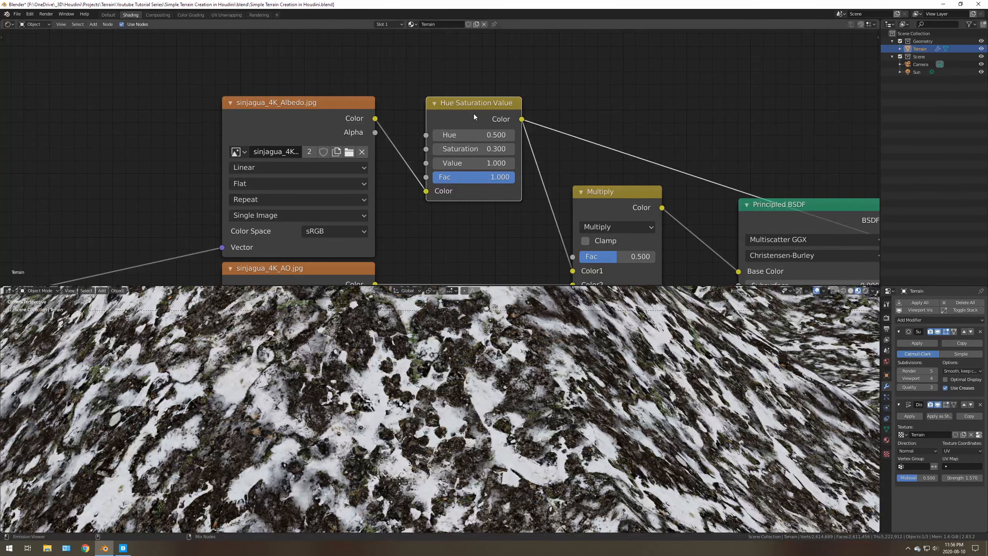
scroll(625, 201, "down", 5)
middle_click_drag(745, 163, 365, 102)
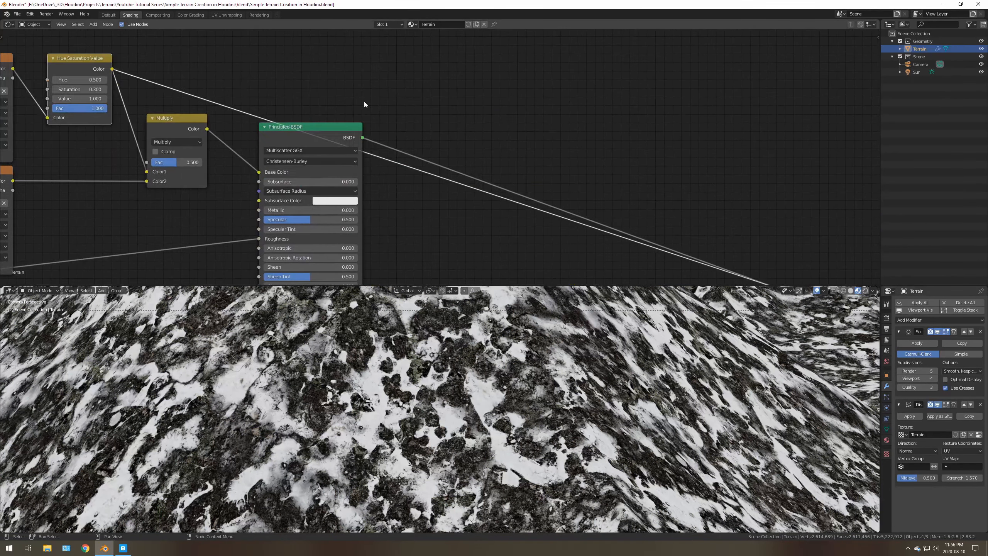